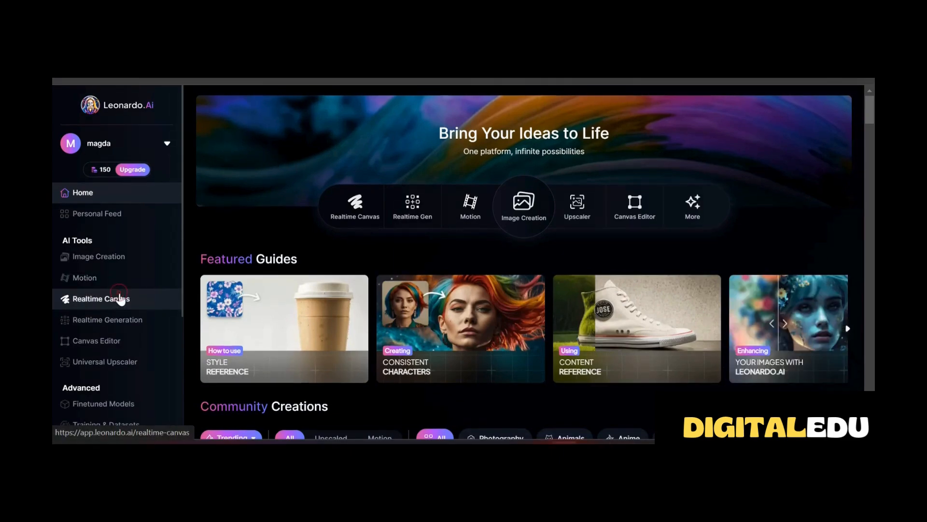
# Open the Realtime Canvas editor, and bring up and dismiss the notice about switching to Inpaint mode
pyautogui.click(119, 300)
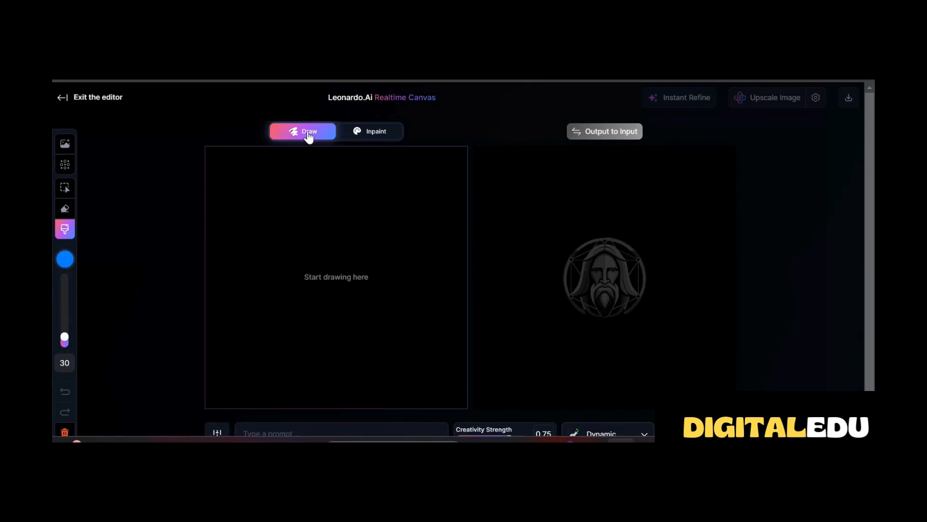
pyautogui.click(352, 130)
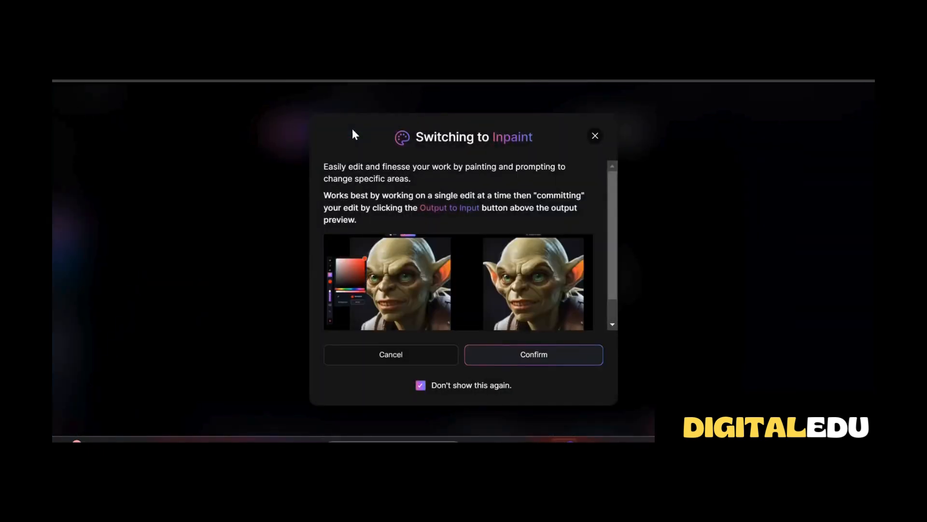
pyautogui.click(596, 137)
# Look at the prompt field and the generation settings for fixed seed, guidance and high quality
pyautogui.scroll(-1, 437, 305)
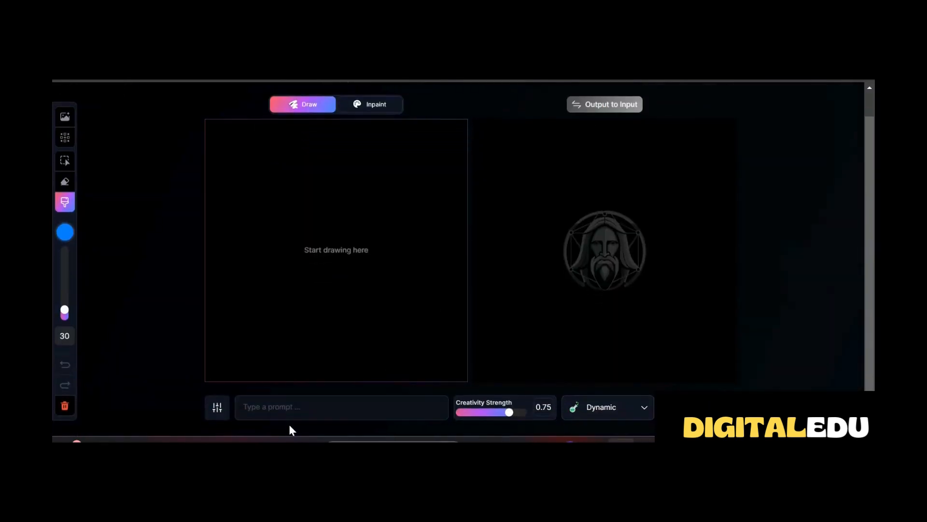
pyautogui.click(268, 407)
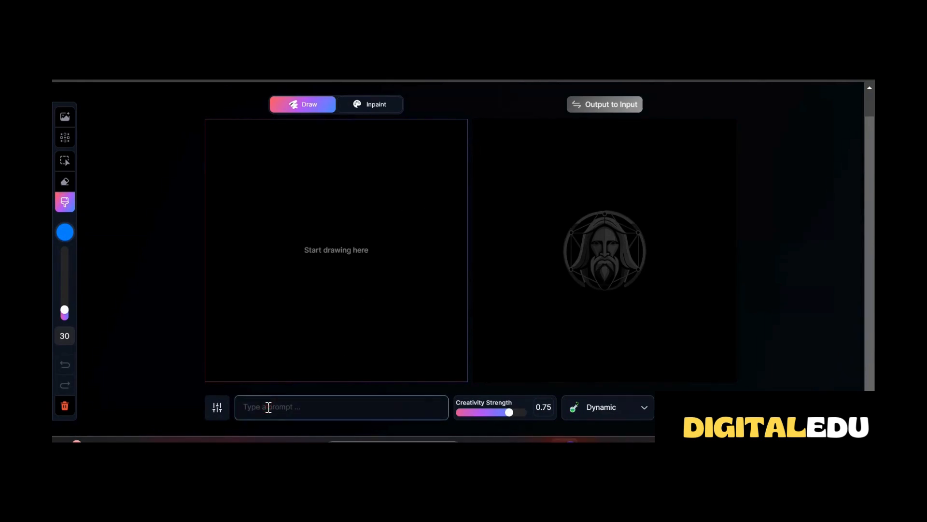
pyautogui.click(215, 411)
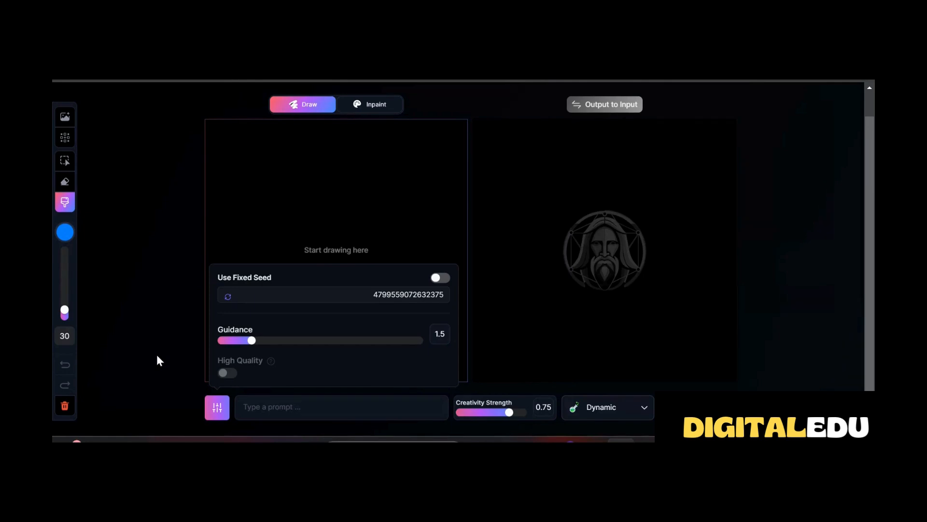
pyautogui.scroll(1, 517, 114)
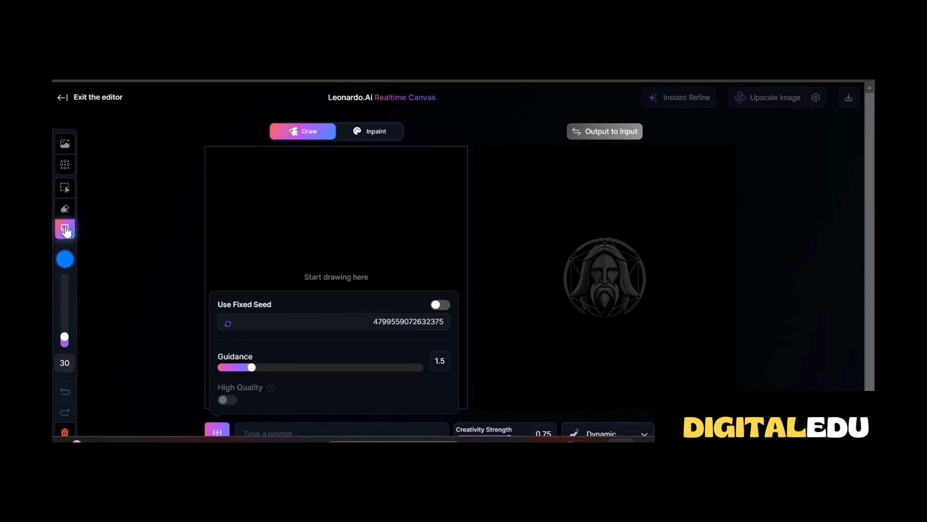
# Set the canvas background colour to the dark brown #312A2A, trying a strong red along the way
pyautogui.click(64, 259)
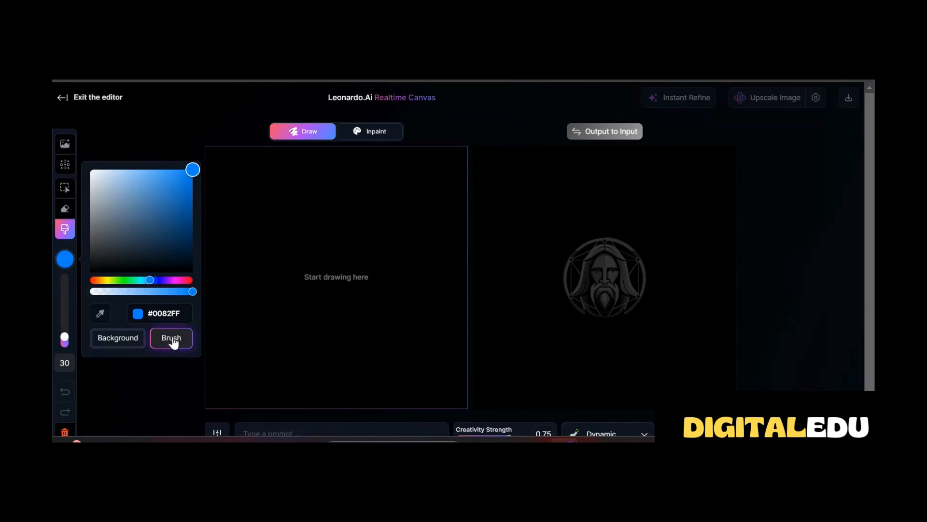
pyautogui.click(103, 338)
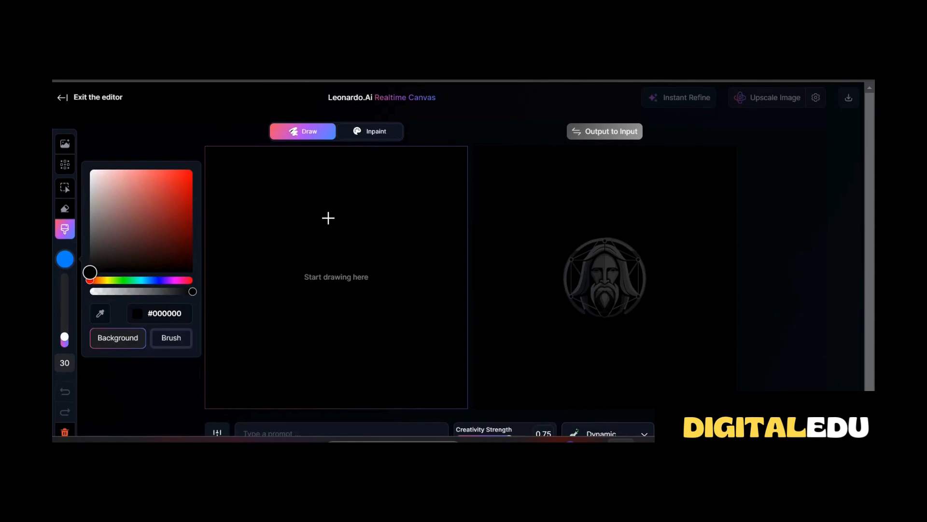
pyautogui.moveTo(89, 272); pyautogui.dragTo(183, 190)
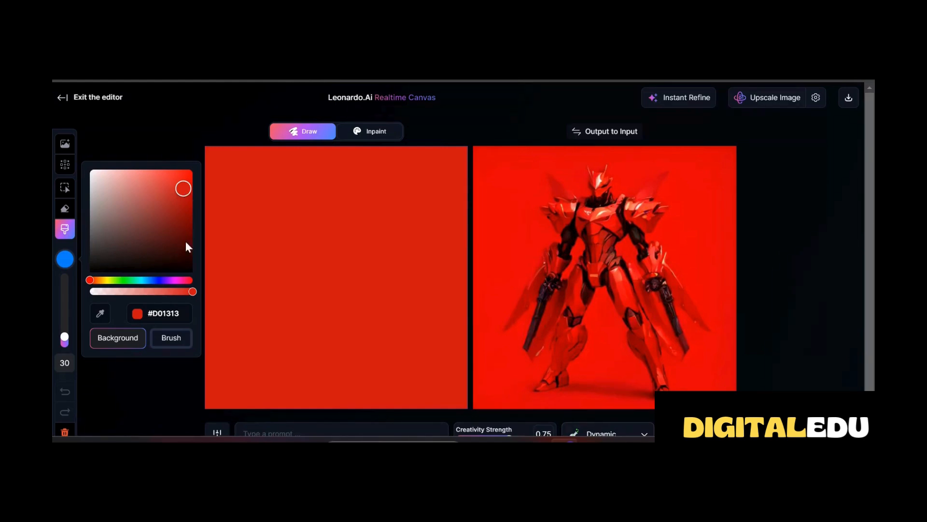
pyautogui.moveTo(111, 208); pyautogui.dragTo(105, 252)
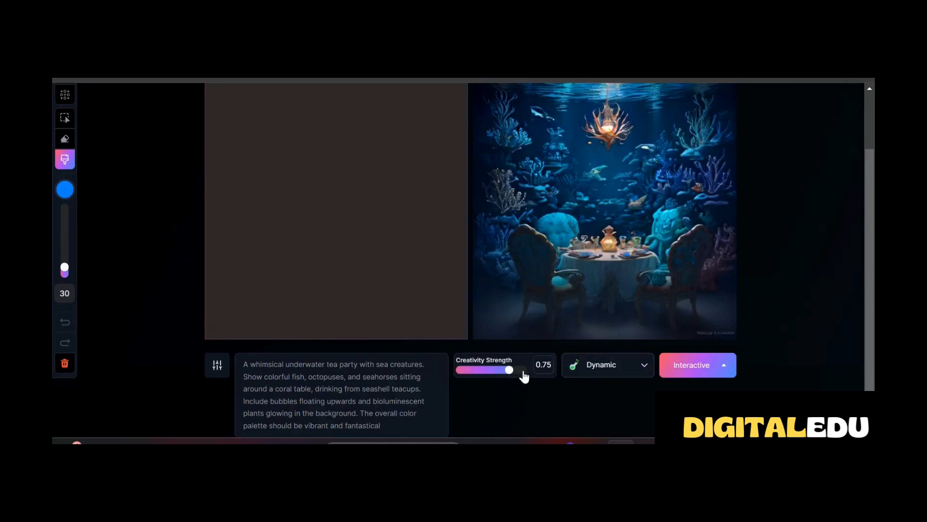
# Set the brush size to 48 and paint a horizontal blue stroke across the upper part of the canvas
pyautogui.click(641, 366)
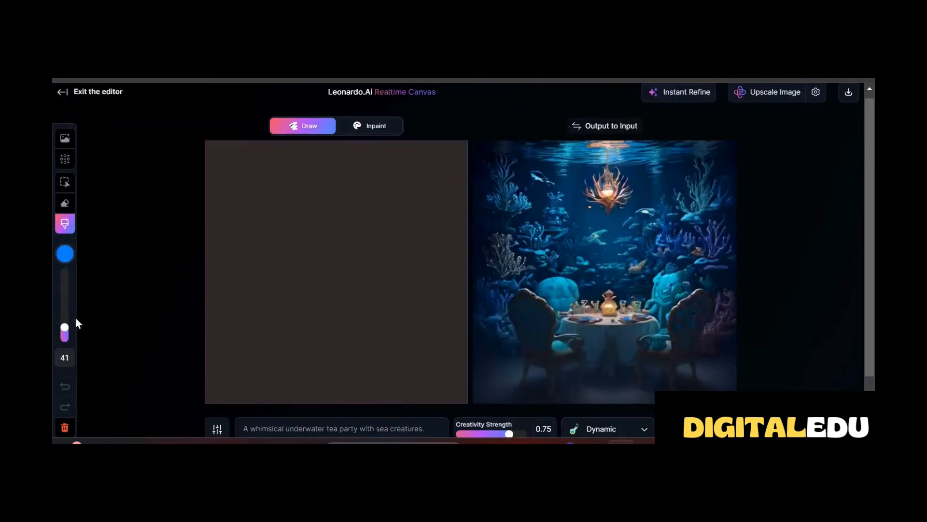
pyautogui.moveTo(64, 328); pyautogui.dragTo(64, 325)
pyautogui.moveTo(261, 220); pyautogui.dragTo(372, 221)
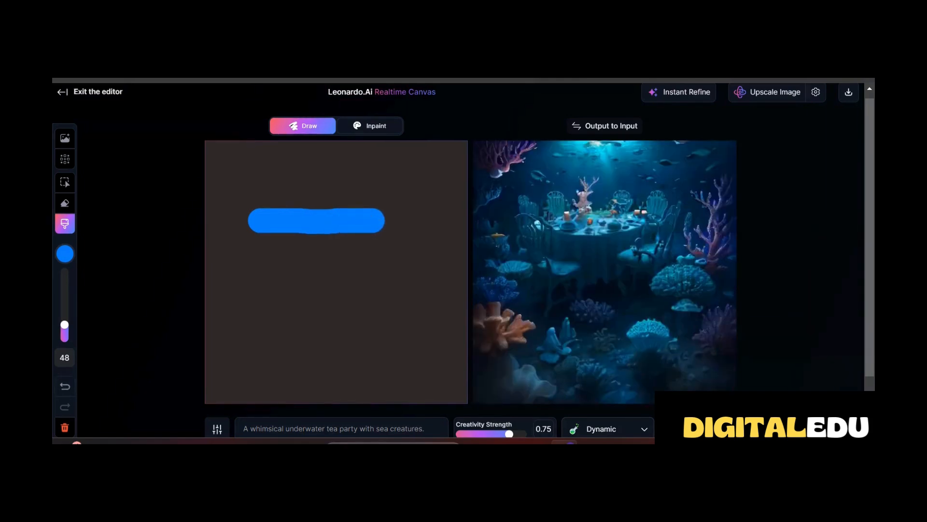
# Erase the whole horizontal blue stroke from the canvas
pyautogui.click(64, 203)
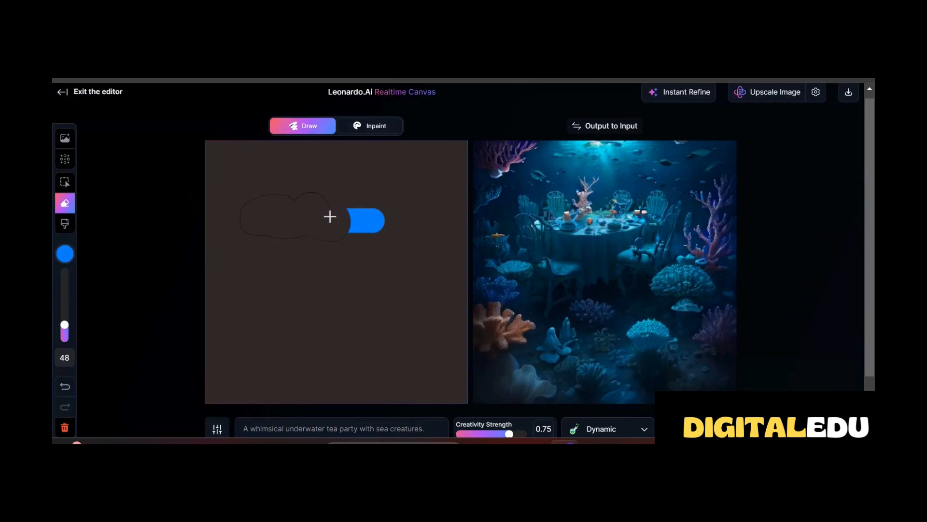
pyautogui.moveTo(328, 215)
pyautogui.mouseDown()
pyautogui.moveTo(348, 212)
pyautogui.moveTo(381, 218)
pyautogui.mouseUp()
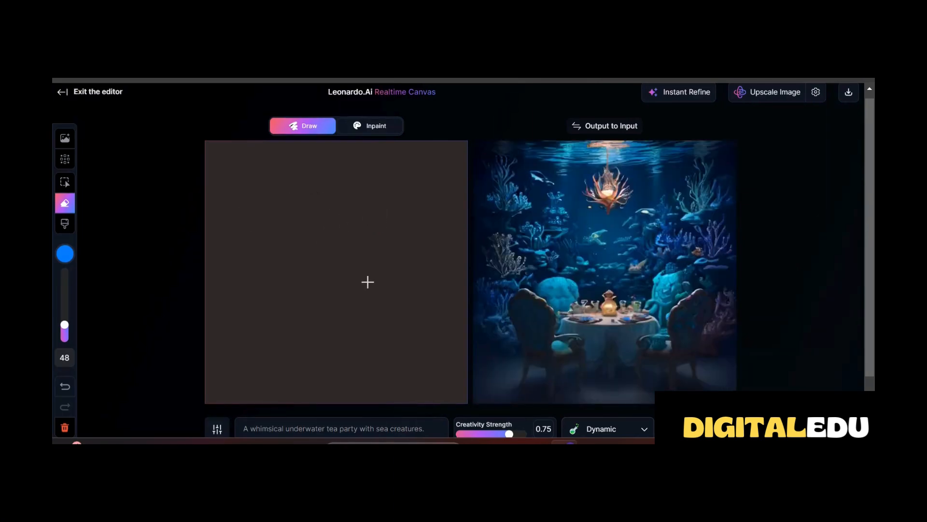
# Toggle the Use Fixed Seed option in the generation settings
pyautogui.scroll(-2, 368, 282)
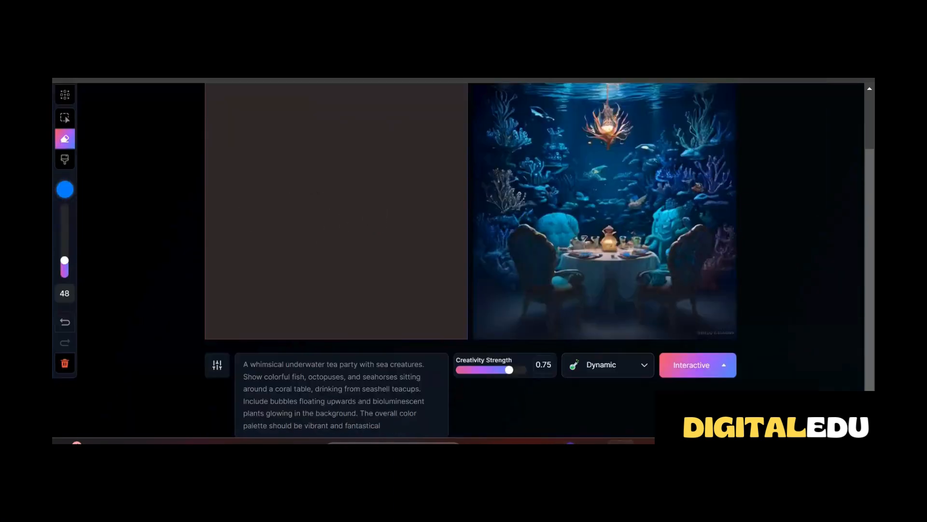
pyautogui.click(217, 365)
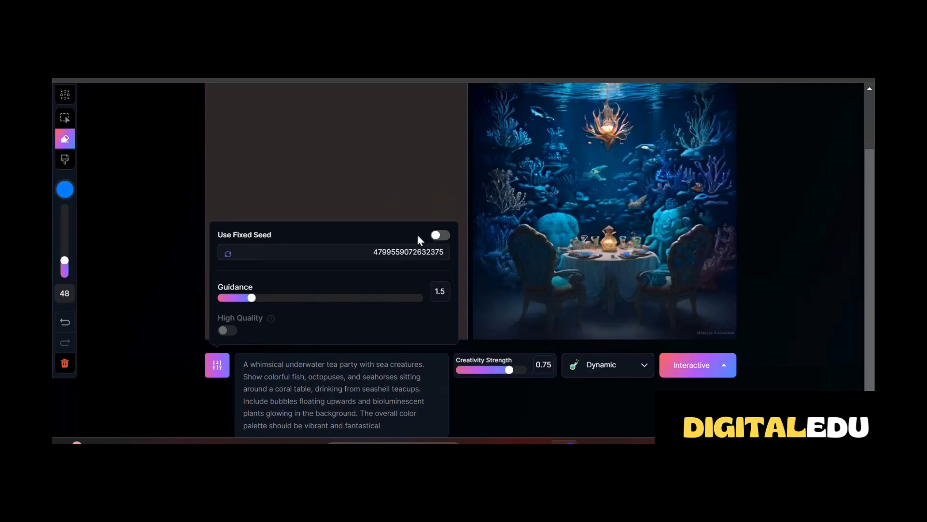
pyautogui.click(440, 235)
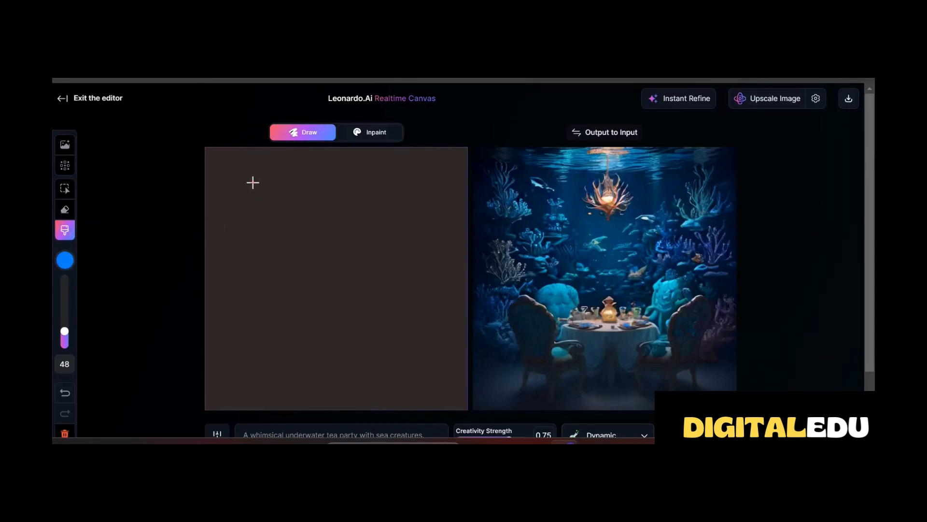
# Change the brush colour to red and paint three round blobs across the canvas's upper half, covering an initial blue one
pyautogui.moveTo(253, 182); pyautogui.dragTo(255, 183)
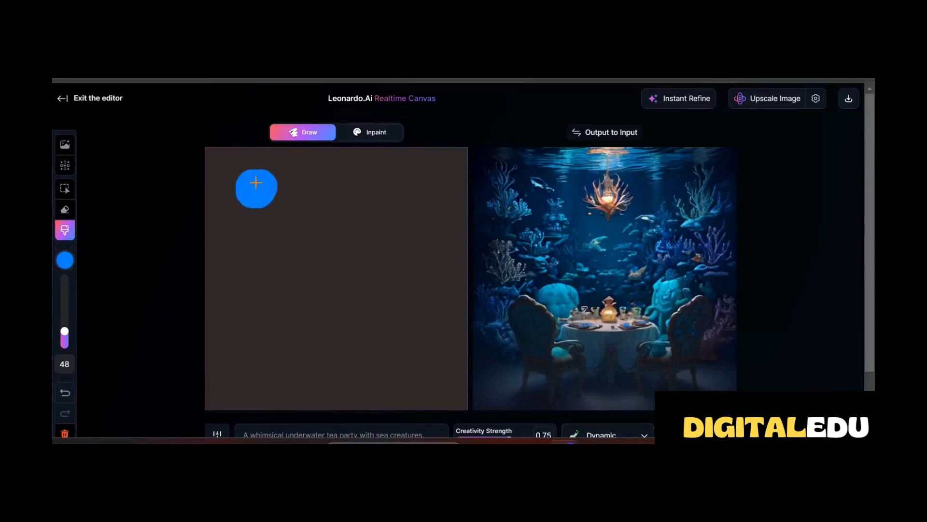
pyautogui.click(66, 262)
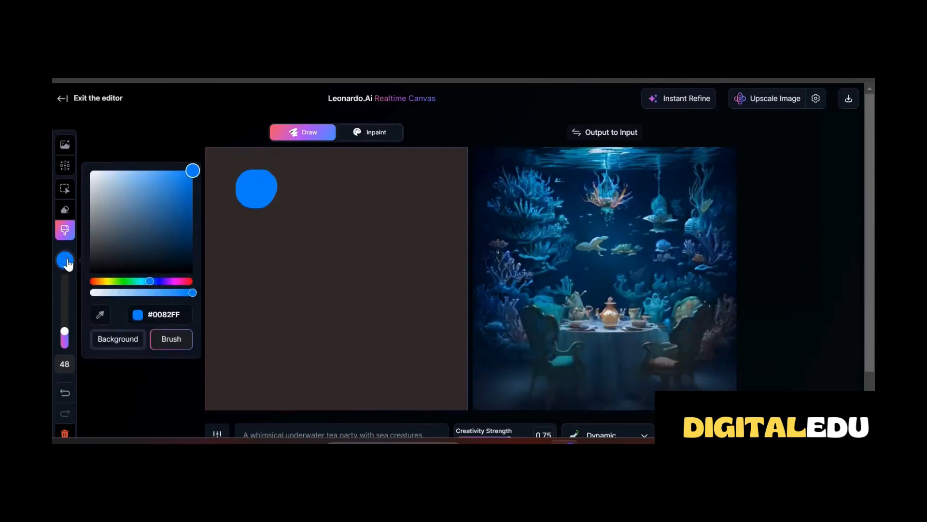
pyautogui.moveTo(153, 282); pyautogui.dragTo(92, 283)
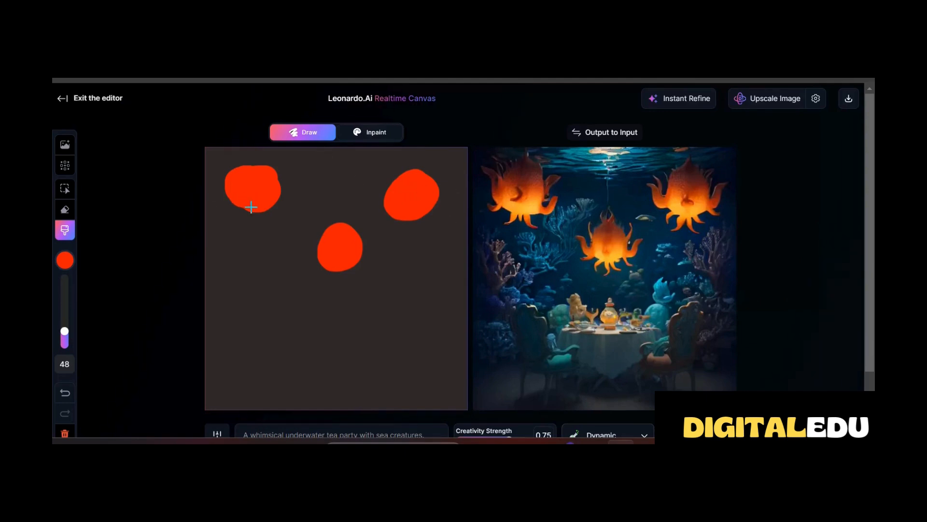
# Try the Photography and Concept Art styles on the generated image, and set the style back to Dynamic
pyautogui.scroll(-1, 637, 368)
pyautogui.click(631, 372)
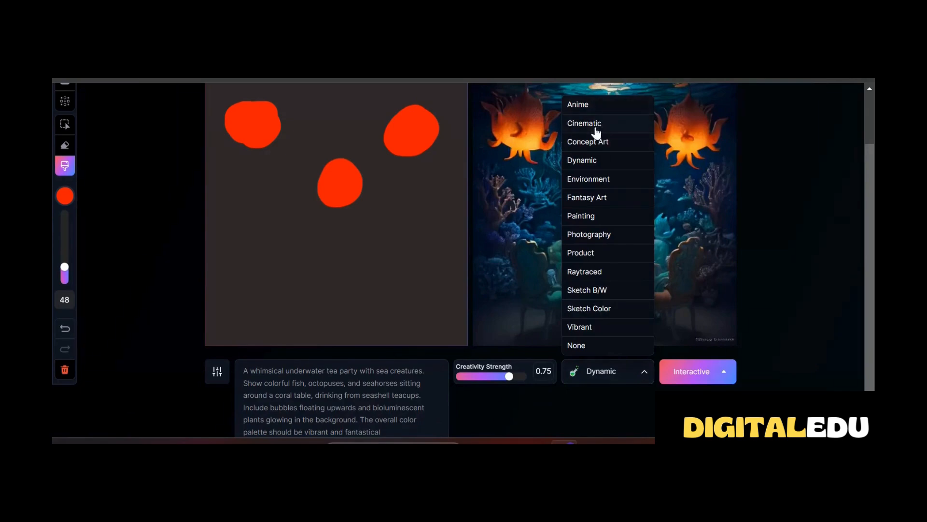
pyautogui.click(598, 235)
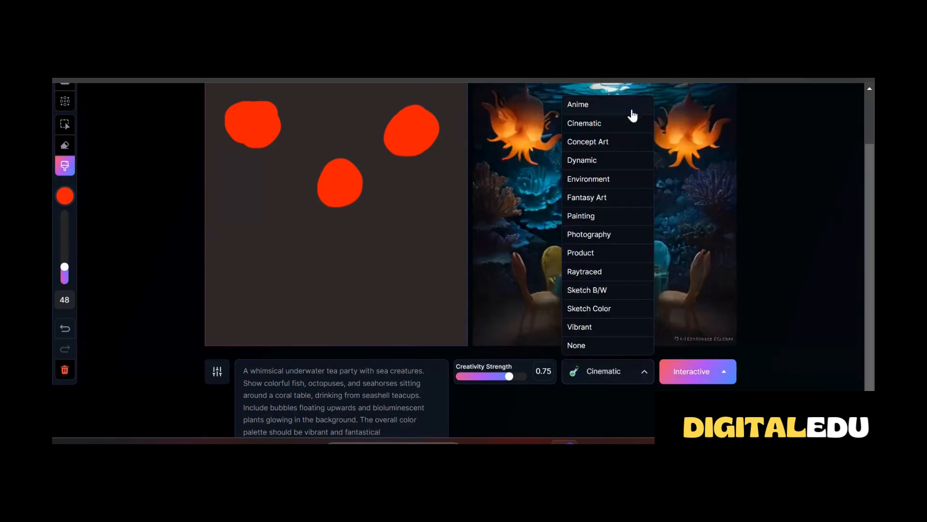
pyautogui.click(628, 139)
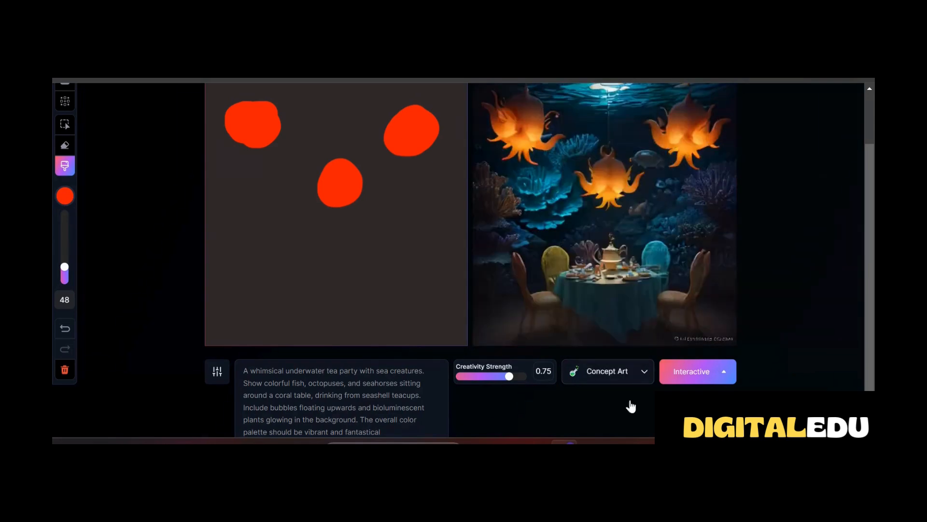
pyautogui.moveTo(620, 440)
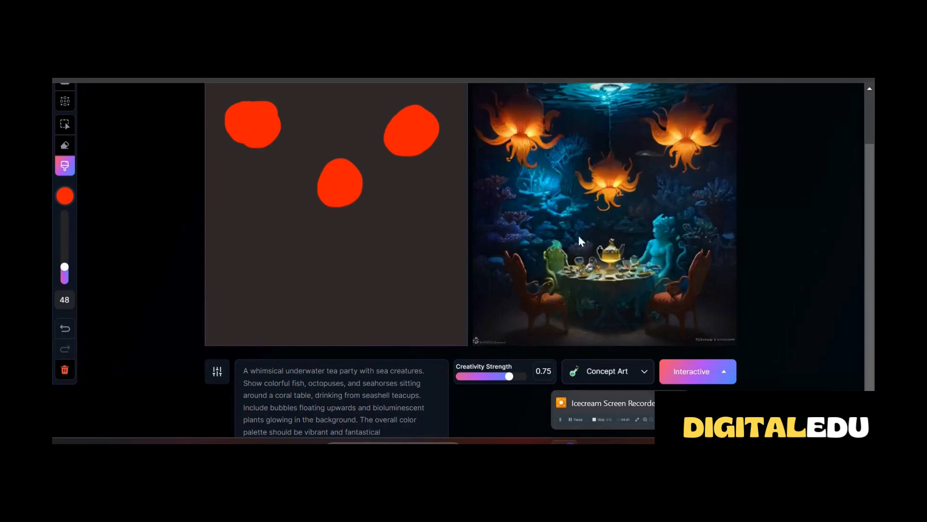
pyautogui.click(643, 372)
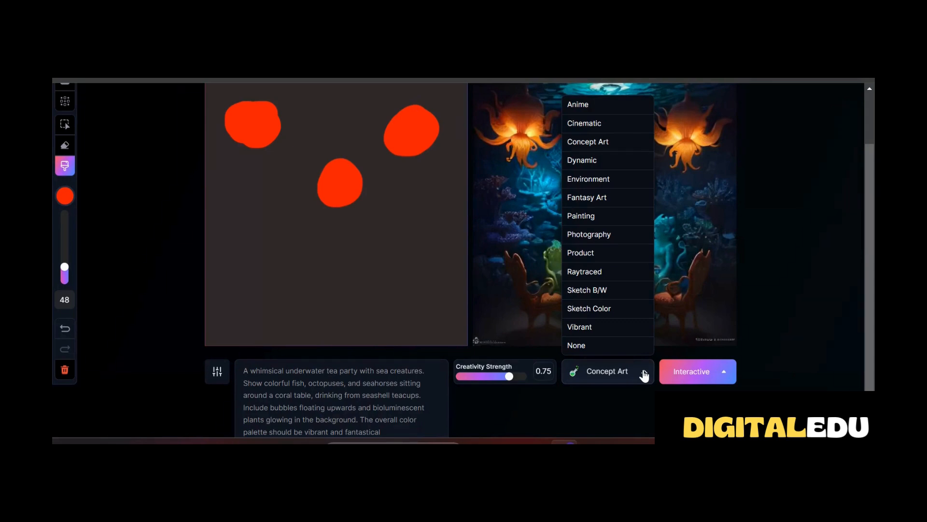
pyautogui.click(587, 160)
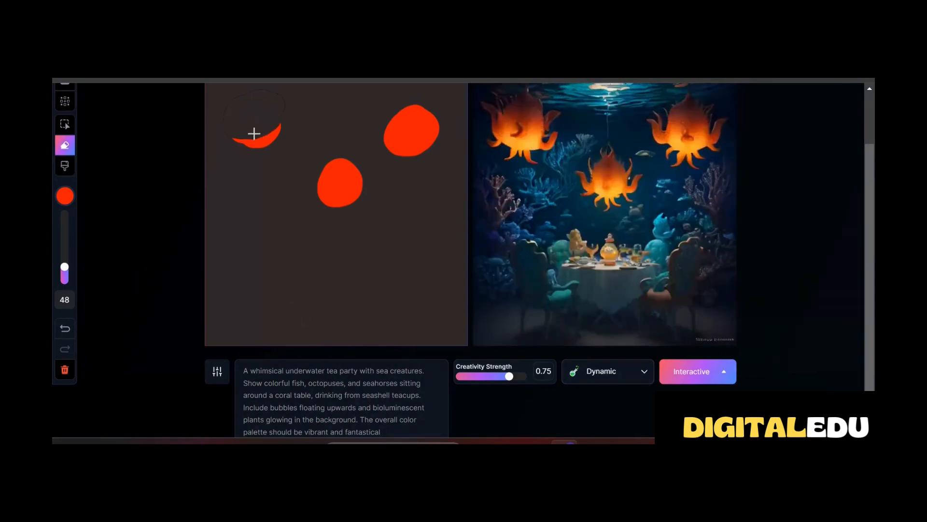
# Clear all three red blobs from the canvas
pyautogui.moveTo(252, 135); pyautogui.dragTo(262, 135)
pyautogui.moveTo(314, 173)
pyautogui.mouseDown()
pyautogui.moveTo(368, 194)
pyautogui.moveTo(335, 201)
pyautogui.mouseUp()
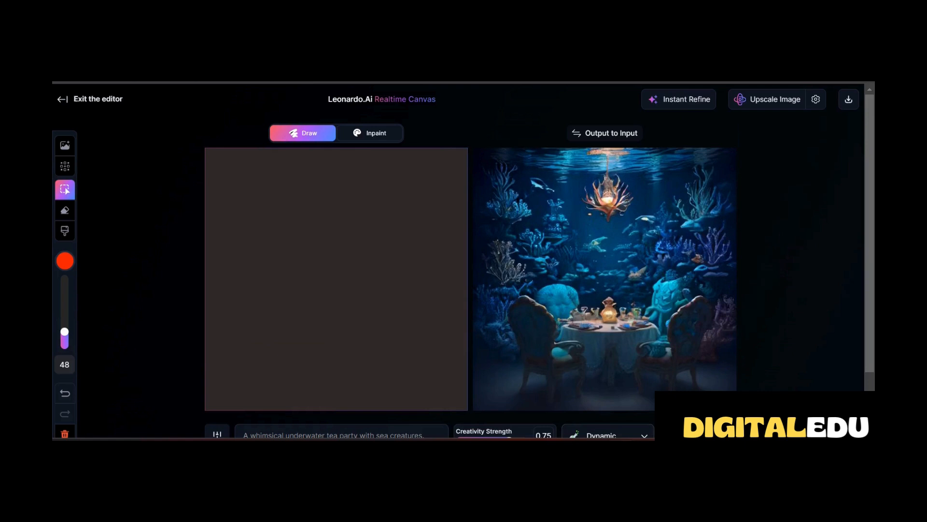
# Paint two large red shapes with the brush, one near each bottom corner of the canvas
pyautogui.press('b')
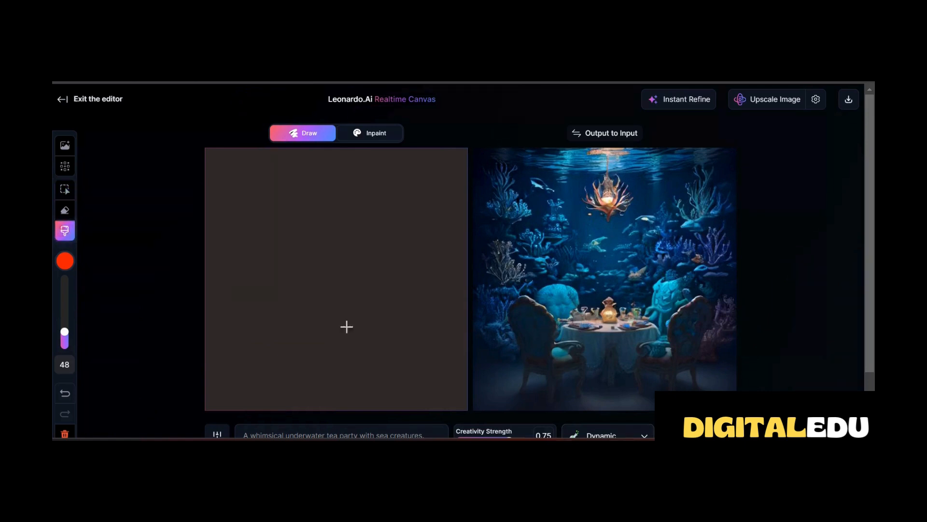
pyautogui.moveTo(240, 348)
pyautogui.mouseDown()
pyautogui.moveTo(233, 367)
pyautogui.moveTo(250, 359)
pyautogui.mouseUp()
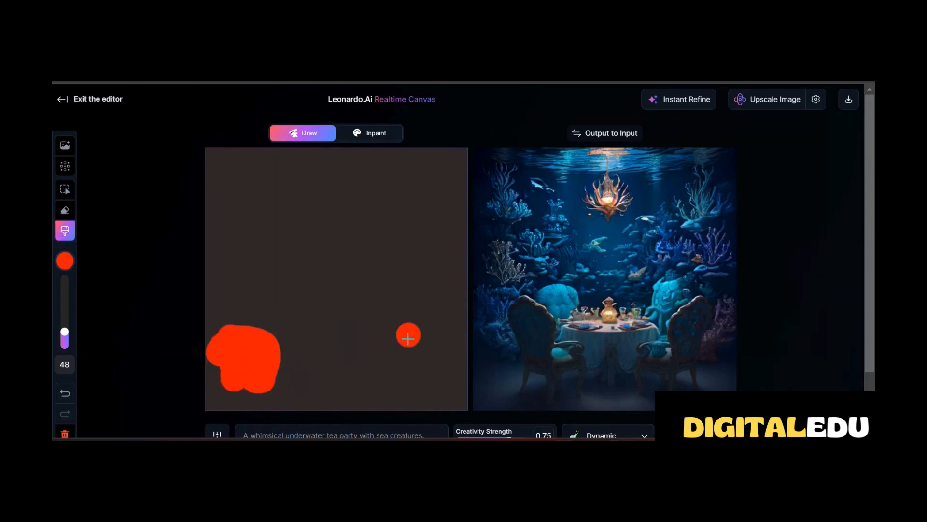
pyautogui.moveTo(408, 338)
pyautogui.mouseDown()
pyautogui.moveTo(409, 394)
pyautogui.moveTo(431, 363)
pyautogui.moveTo(422, 332)
pyautogui.moveTo(421, 364)
pyautogui.mouseUp()
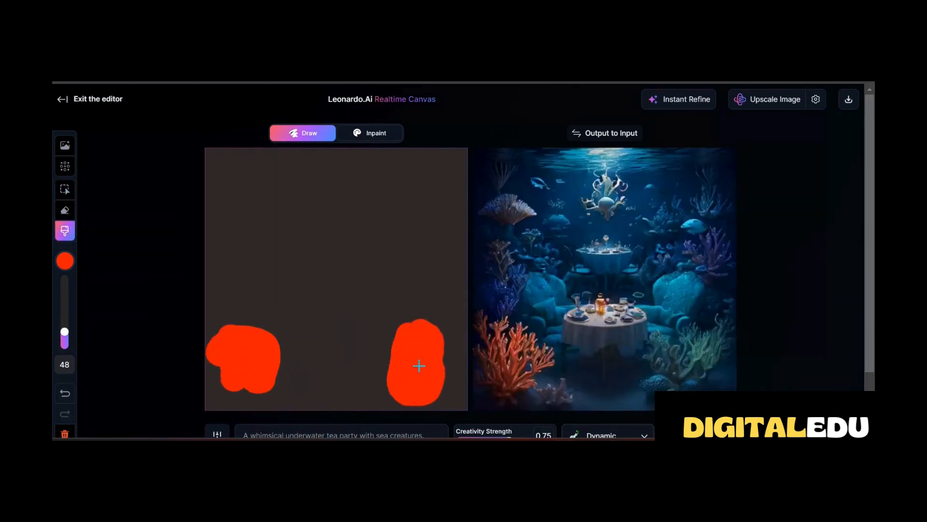
# Use the Select tool to move both red shapes up towards the middle height of the canvas
pyautogui.click(65, 190)
pyautogui.click(244, 346)
pyautogui.moveTo(244, 346); pyautogui.dragTo(268, 238)
pyautogui.moveTo(408, 352); pyautogui.dragTo(397, 269)
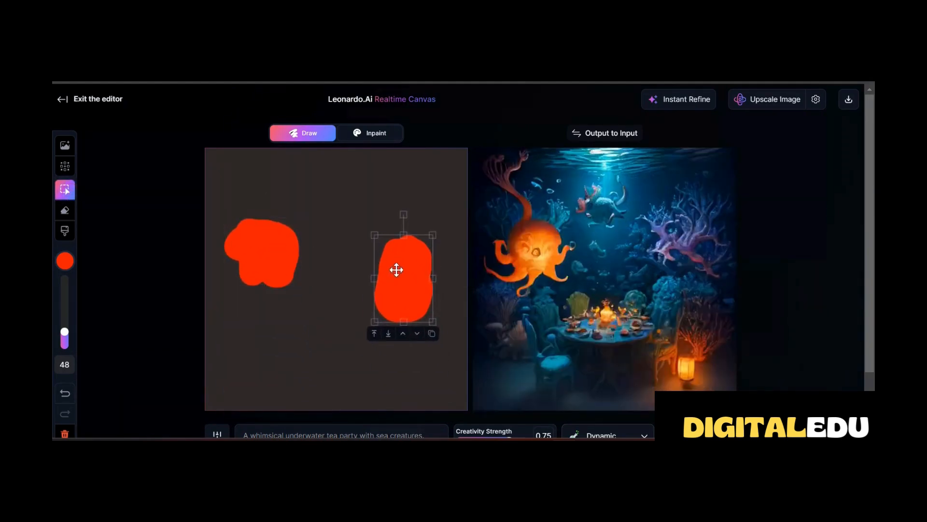
# Move both red shapes back down near the canvas's bottom corners, placing the right one close to the edge
pyautogui.moveTo(399, 314); pyautogui.dragTo(418, 395)
pyautogui.moveTo(274, 252); pyautogui.dragTo(268, 370)
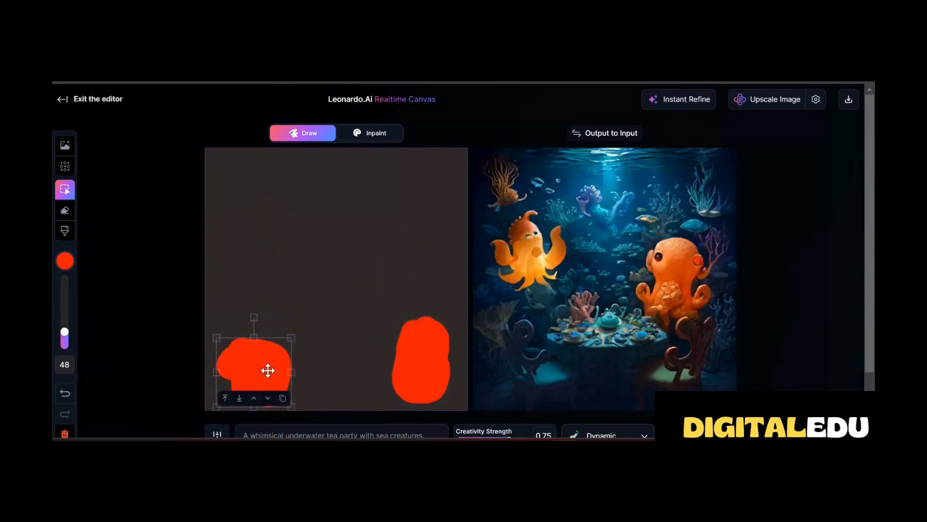
pyautogui.moveTo(420, 360); pyautogui.dragTo(430, 367)
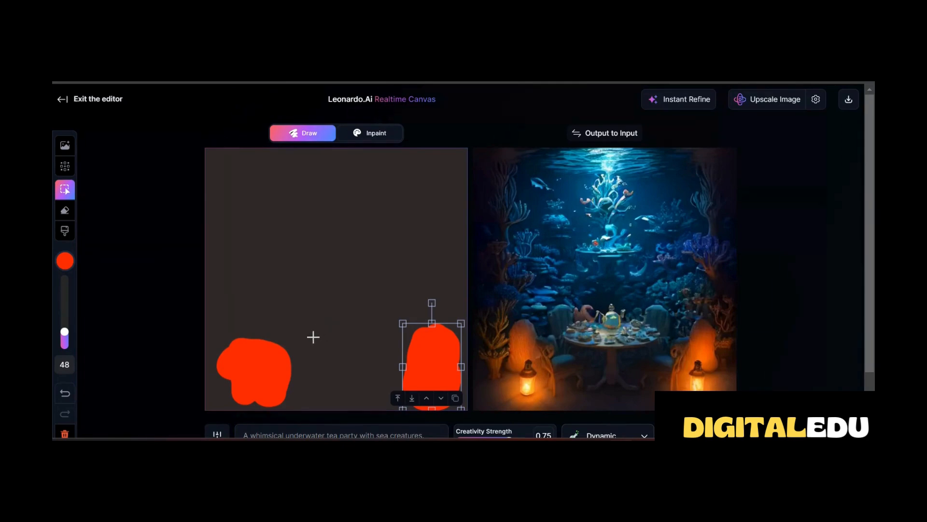
# Erase the whole red shape near the canvas's bottom left corner
pyautogui.click(65, 210)
pyautogui.moveTo(230, 335)
pyautogui.mouseDown()
pyautogui.moveTo(288, 349)
pyautogui.moveTo(258, 345)
pyautogui.moveTo(243, 394)
pyautogui.mouseUp()
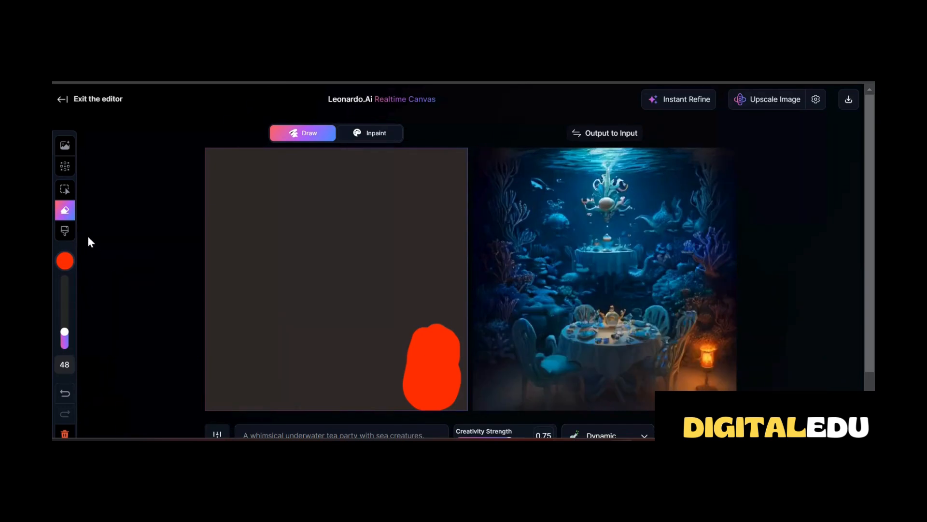
# Change the canvas background colour to the dark yellow #BDBD13
pyautogui.click(69, 235)
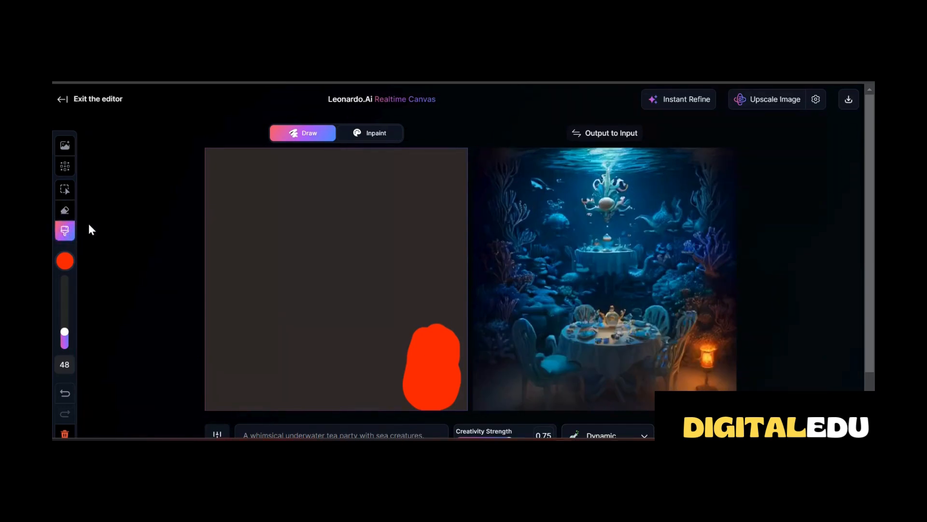
pyautogui.click(108, 342)
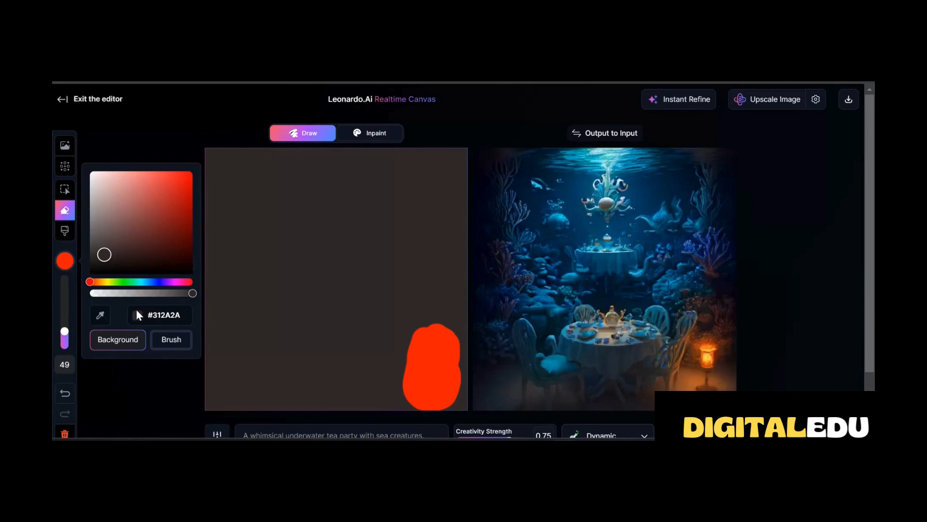
pyautogui.moveTo(90, 282)
pyautogui.mouseDown()
pyautogui.moveTo(192, 283)
pyautogui.moveTo(106, 282)
pyautogui.mouseUp()
pyautogui.click(182, 197)
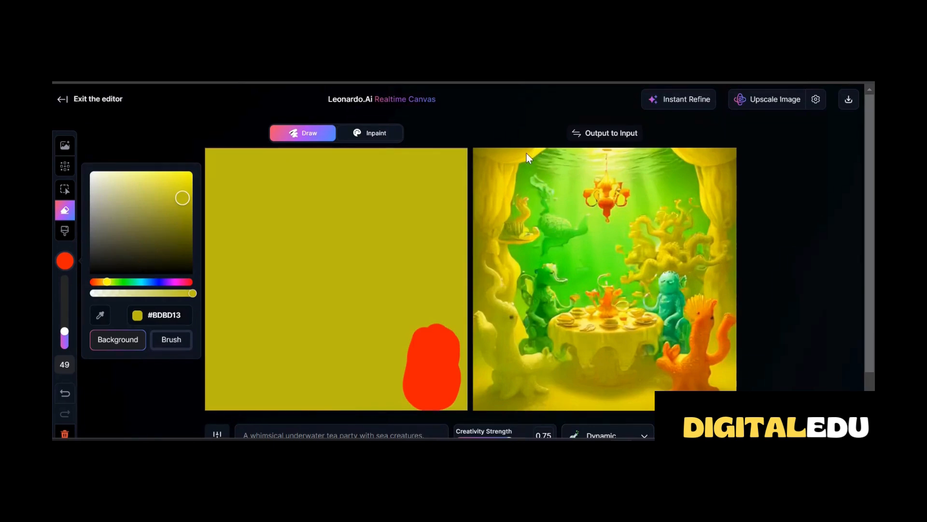
# Set the brush to the beige #E0C1A2 at size 67 and paint one round dot just above the canvas centre
pyautogui.click(561, 101)
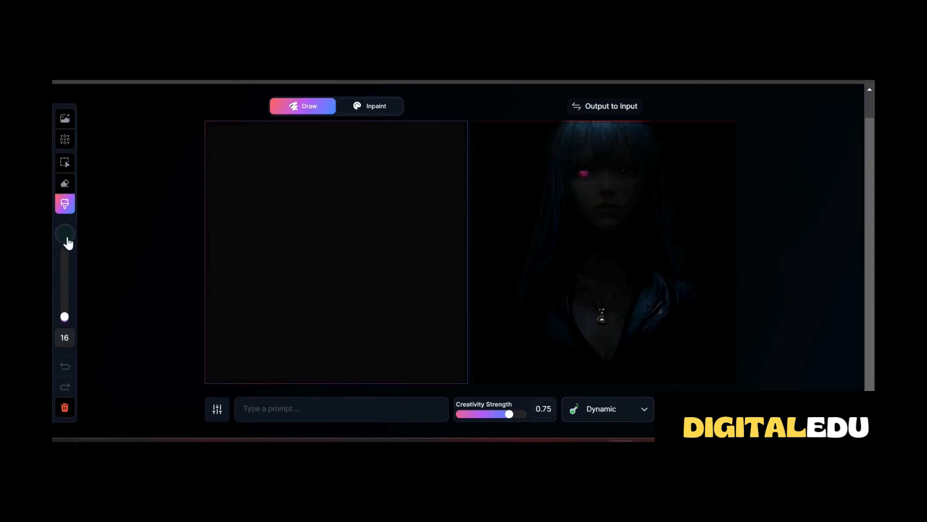
pyautogui.moveTo(64, 320); pyautogui.dragTo(63, 315)
pyautogui.click(65, 234)
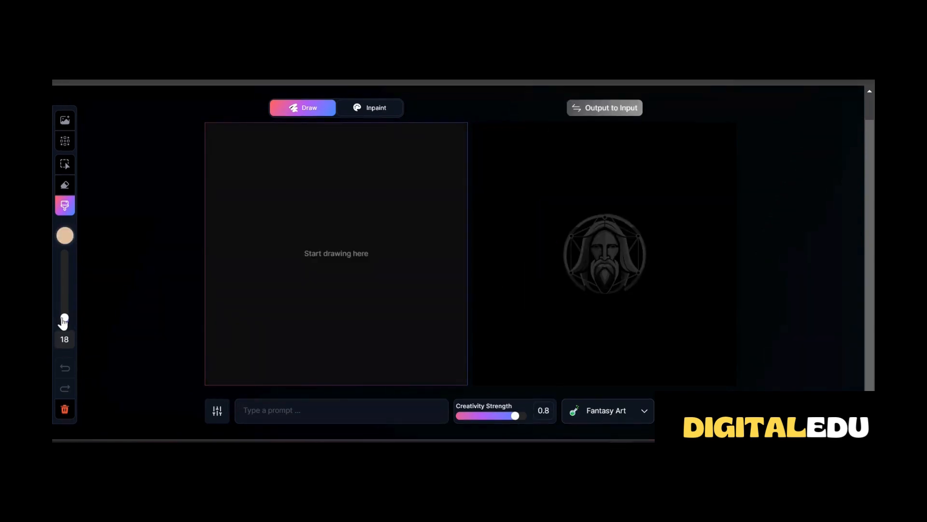
pyautogui.moveTo(65, 321)
pyautogui.mouseDown()
pyautogui.moveTo(65, 310)
pyautogui.moveTo(64, 322)
pyautogui.mouseUp()
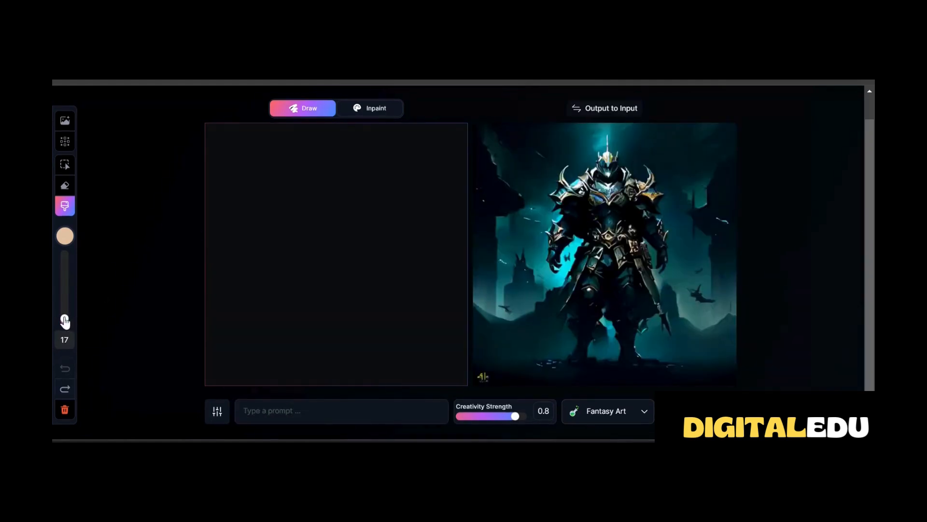
pyautogui.moveTo(66, 320); pyautogui.dragTo(67, 305)
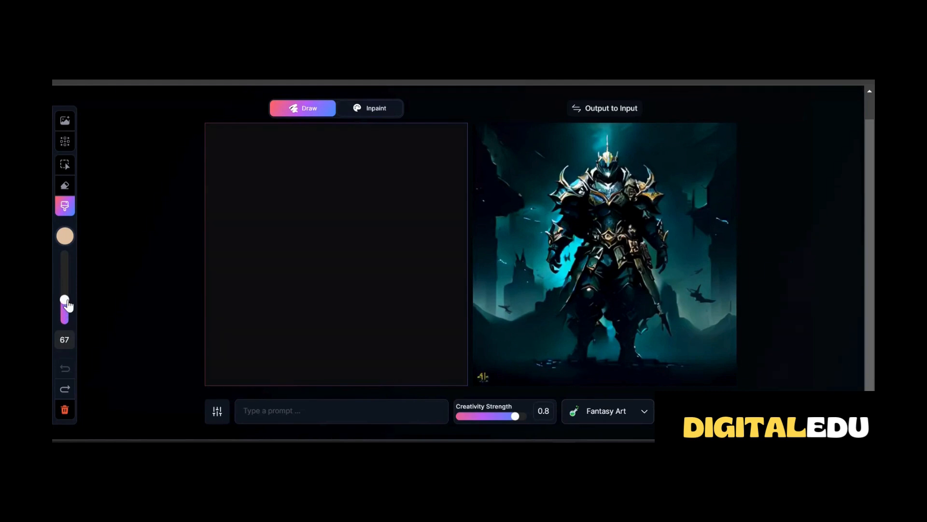
pyautogui.click(329, 228)
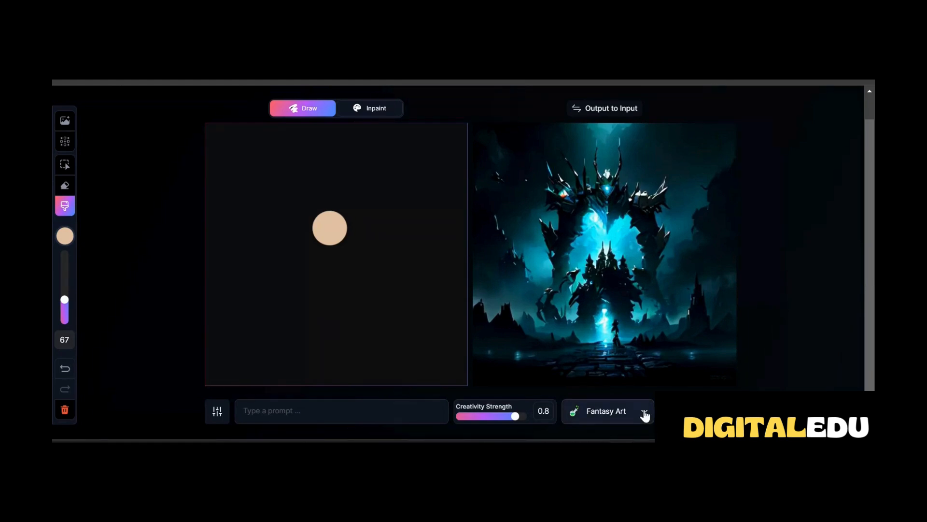
# Select the beige dot, enlarge it to over three times its diameter and place it in the middle of the canvas
pyautogui.click(64, 165)
pyautogui.click(326, 226)
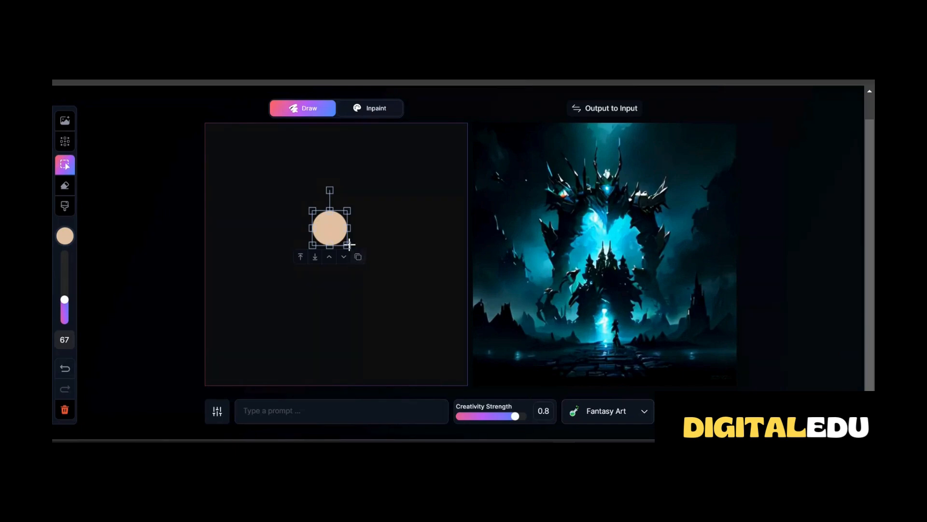
pyautogui.moveTo(348, 246); pyautogui.dragTo(377, 276)
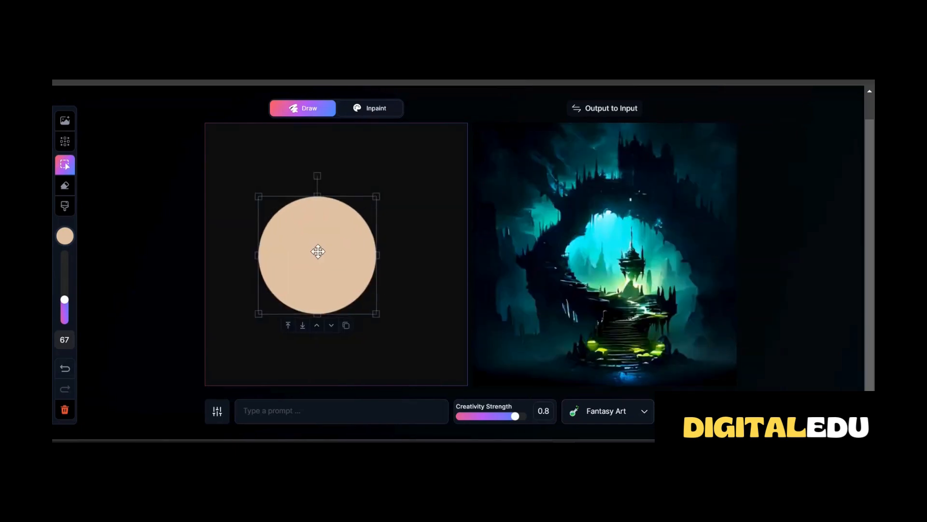
pyautogui.moveTo(318, 251); pyautogui.dragTo(333, 248)
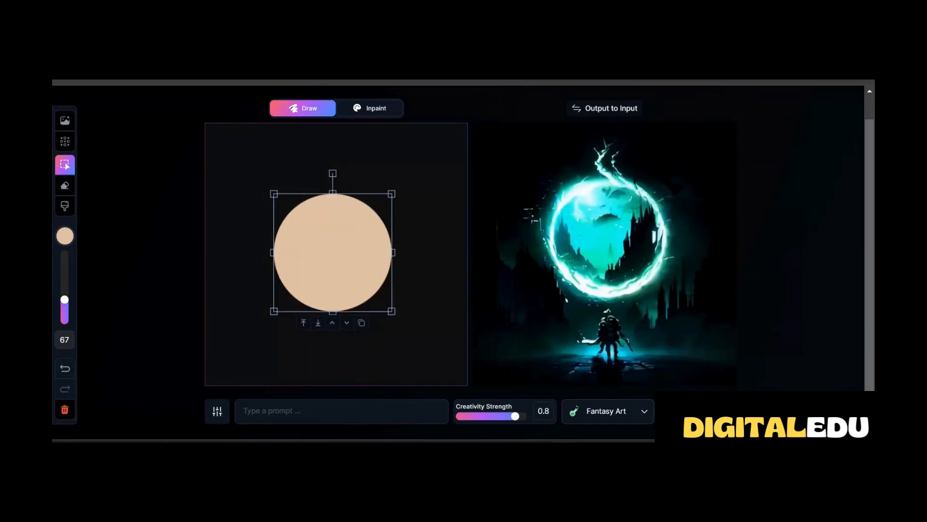
# Change the canvas background colour to the orange #D06C1D and lower its opacity to roughly three quarters
pyautogui.click(70, 234)
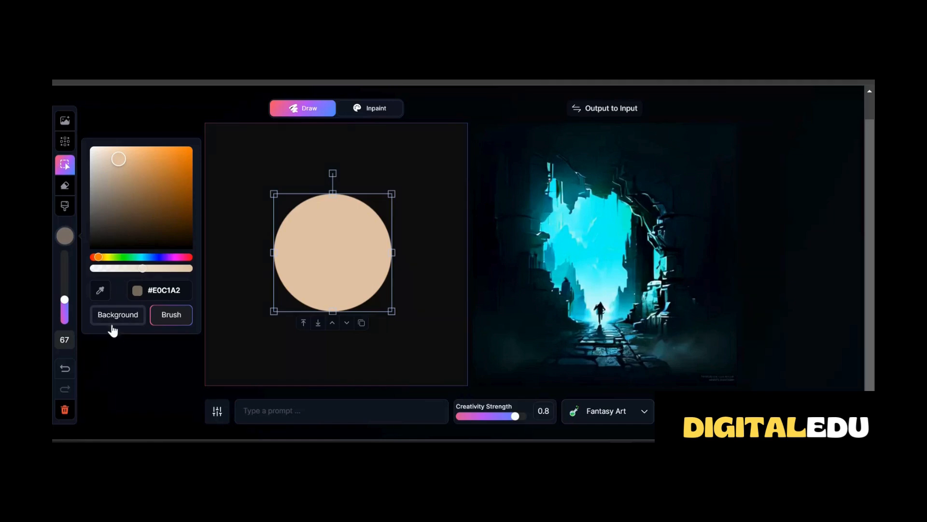
pyautogui.click(115, 317)
pyautogui.click(171, 314)
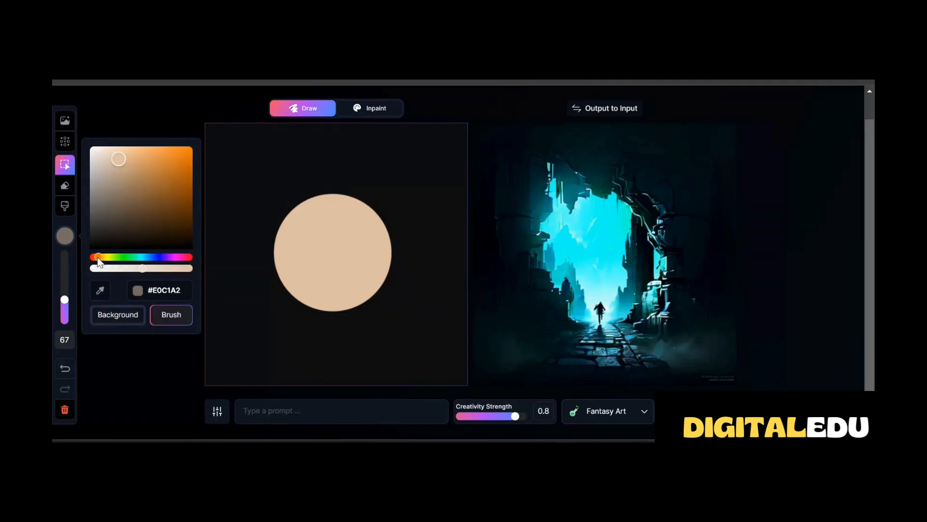
pyautogui.click(97, 258)
pyautogui.moveTo(119, 165); pyautogui.dragTo(174, 165)
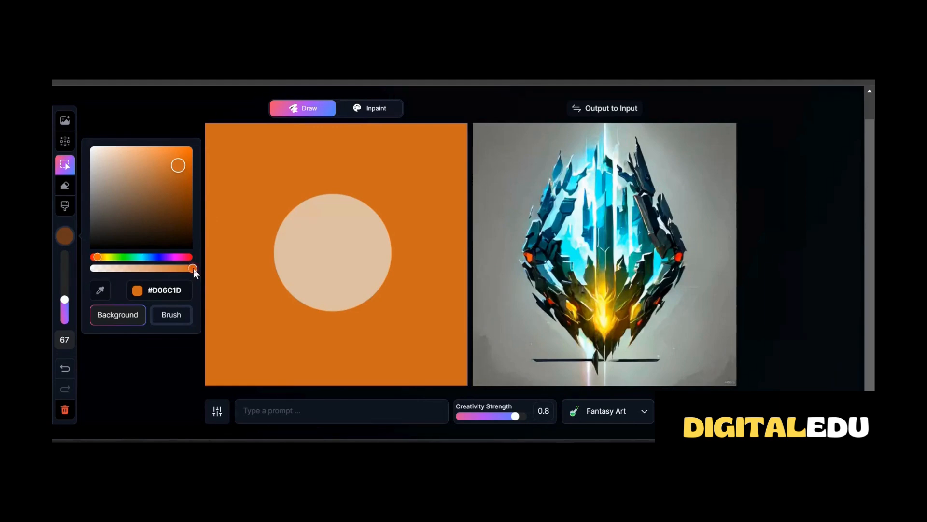
pyautogui.moveTo(193, 269); pyautogui.dragTo(165, 272)
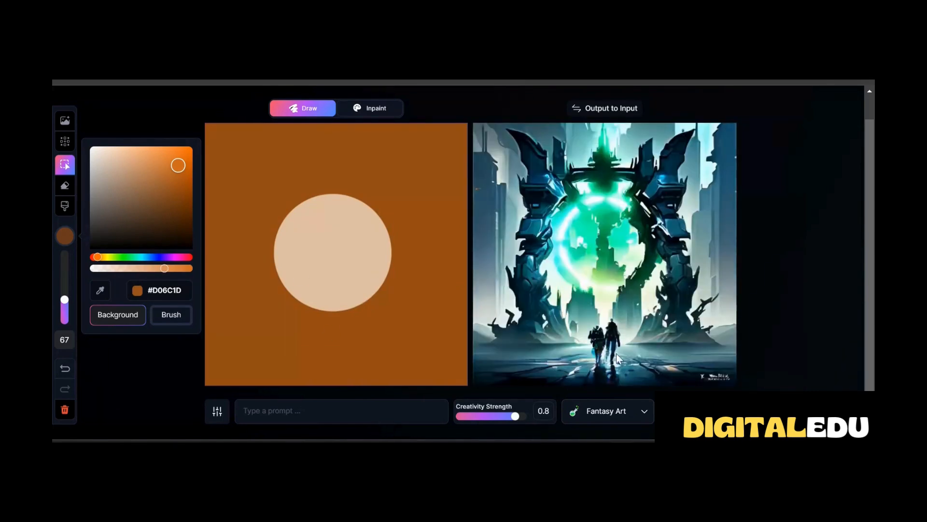
# Switch the style to Painting and trim the circle's edge into an irregular face shape with the eraser at size 21
pyautogui.click(643, 412)
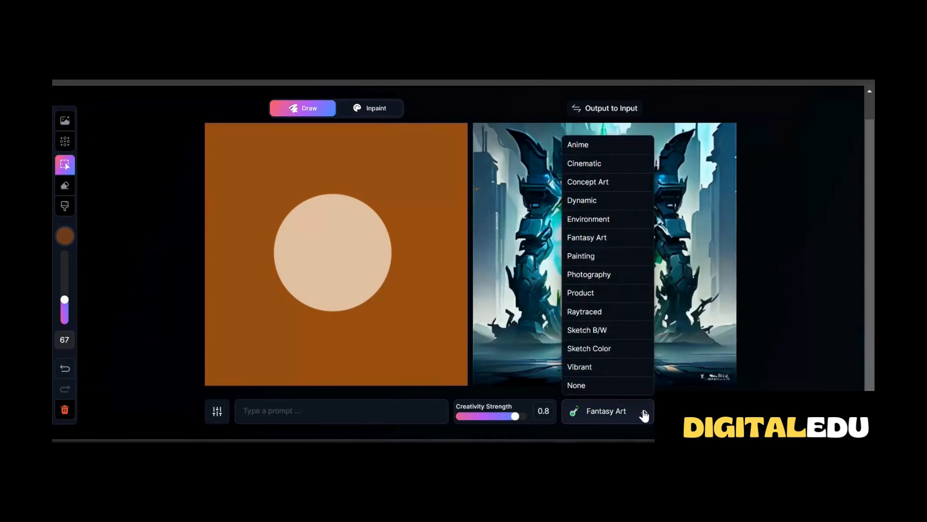
pyautogui.click(586, 256)
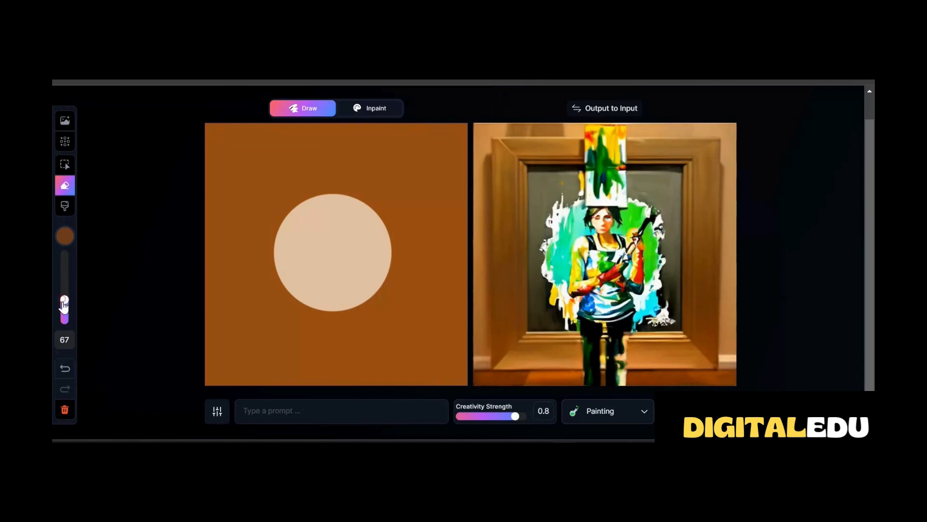
pyautogui.moveTo(64, 301); pyautogui.dragTo(64, 317)
pyautogui.moveTo(291, 209)
pyautogui.mouseDown()
pyautogui.moveTo(276, 263)
pyautogui.moveTo(320, 300)
pyautogui.moveTo(300, 201)
pyautogui.moveTo(280, 283)
pyautogui.moveTo(290, 296)
pyautogui.mouseUp()
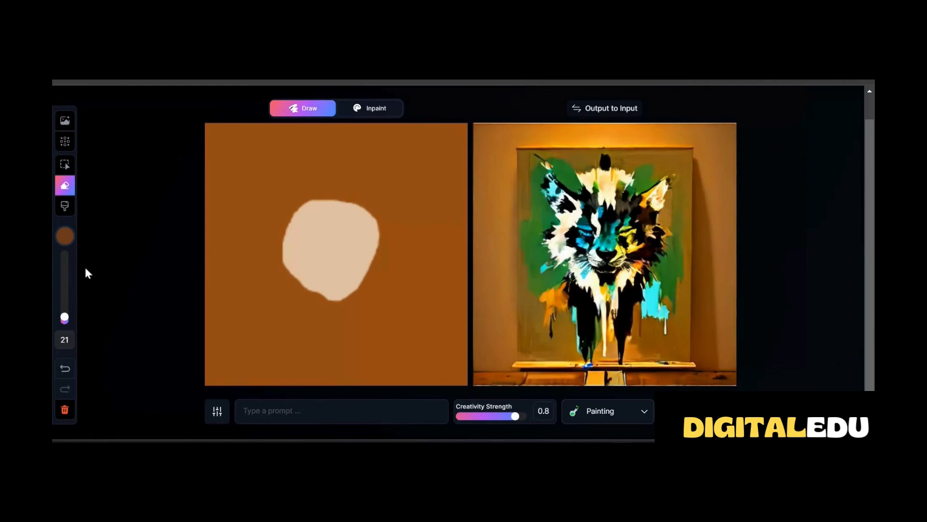
# With a black brush at size 13, paint two dot eyes, a short nose and a smiling mouth on the beige shape
pyautogui.moveTo(65, 318); pyautogui.dragTo(65, 320)
pyautogui.click(66, 237)
pyautogui.click(126, 249)
pyautogui.click(306, 231)
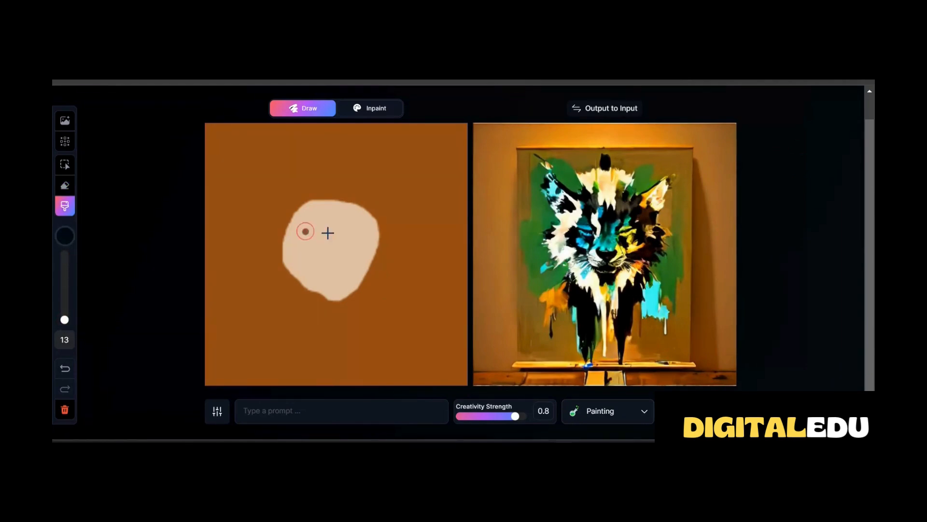
pyautogui.click(350, 235)
pyautogui.moveTo(324, 236)
pyautogui.mouseDown()
pyautogui.moveTo(304, 264)
pyautogui.moveTo(329, 272)
pyautogui.moveTo(359, 264)
pyautogui.mouseUp()
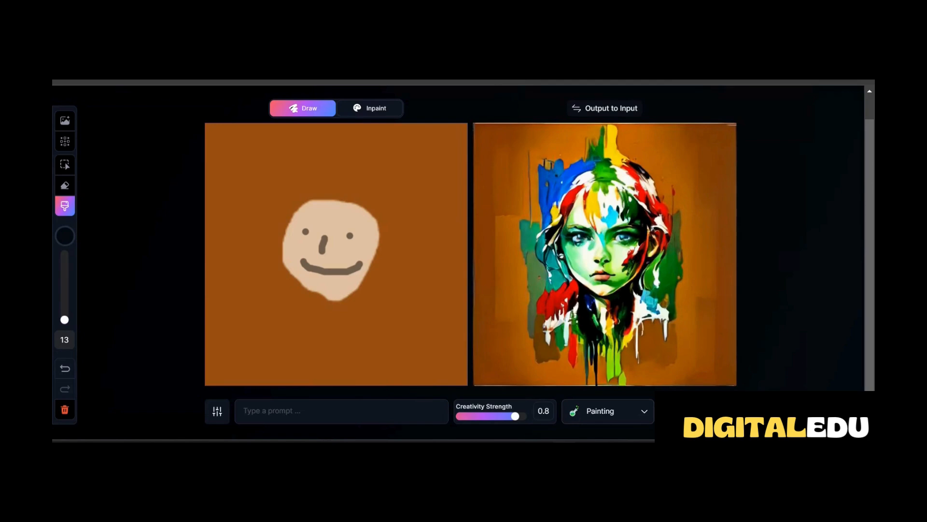
# Enter the prompt "A MAN , blonde hair," for the generated image
pyautogui.click(250, 410)
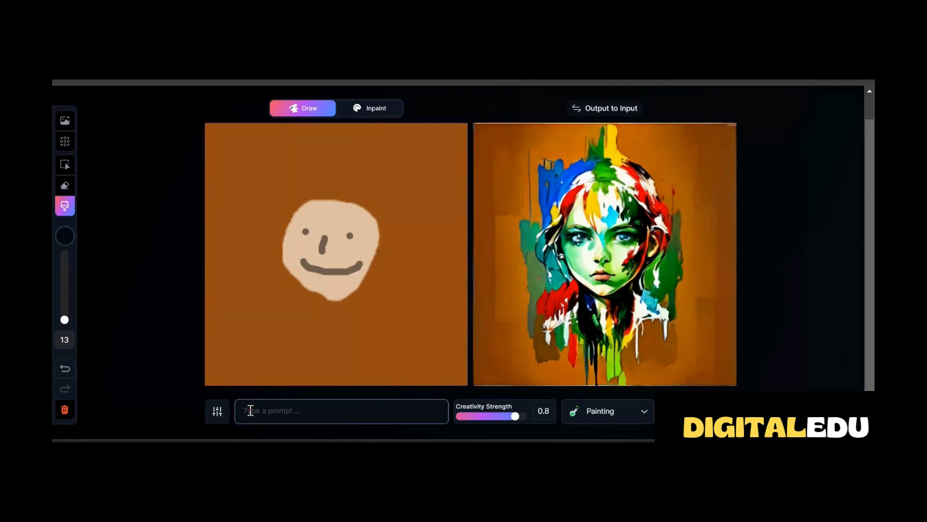
pyautogui.write('A MAN')
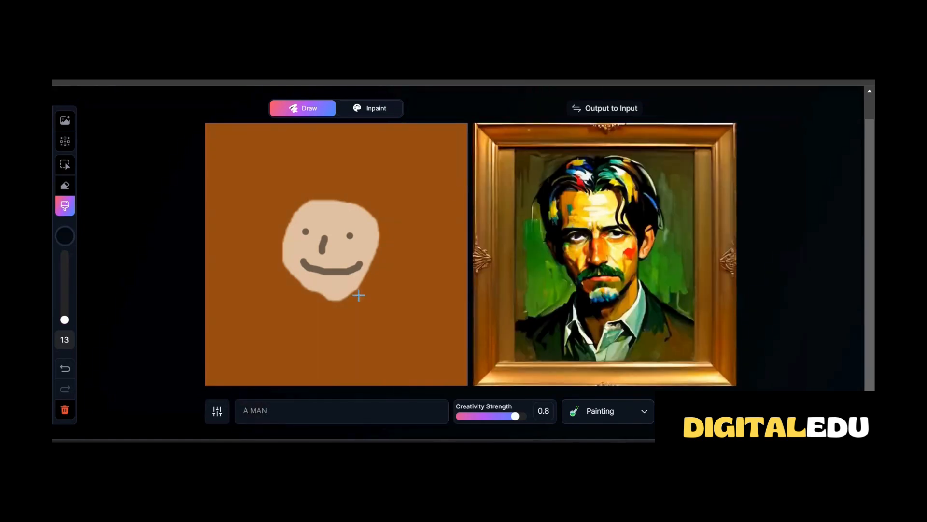
pyautogui.click(269, 409)
pyautogui.write(', blonde hair,')
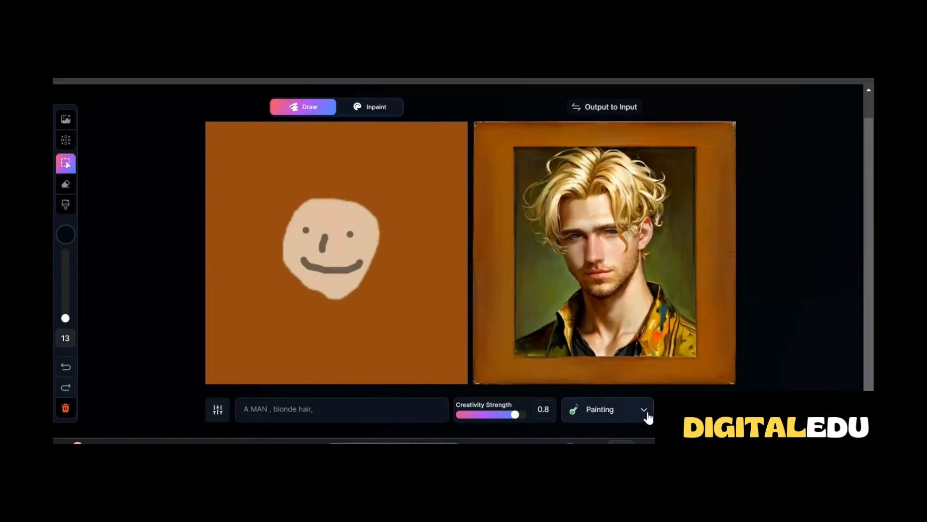
# Switch the style to Photography and add "smiling" to the end of the prompt
pyautogui.click(644, 411)
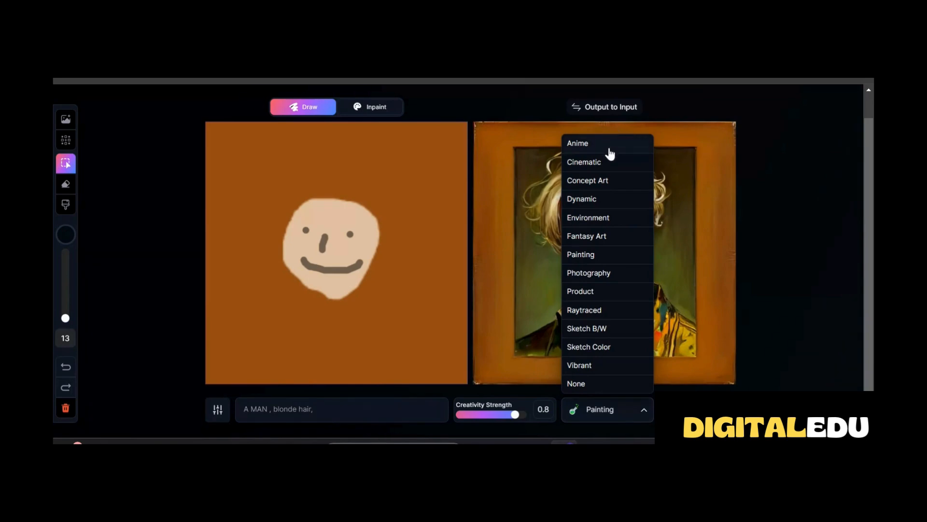
pyautogui.click(598, 273)
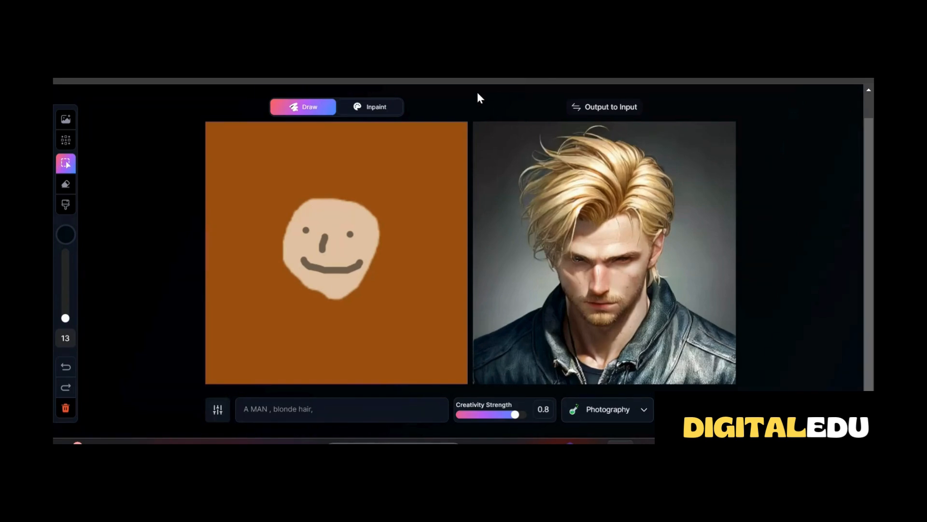
pyautogui.click(325, 409)
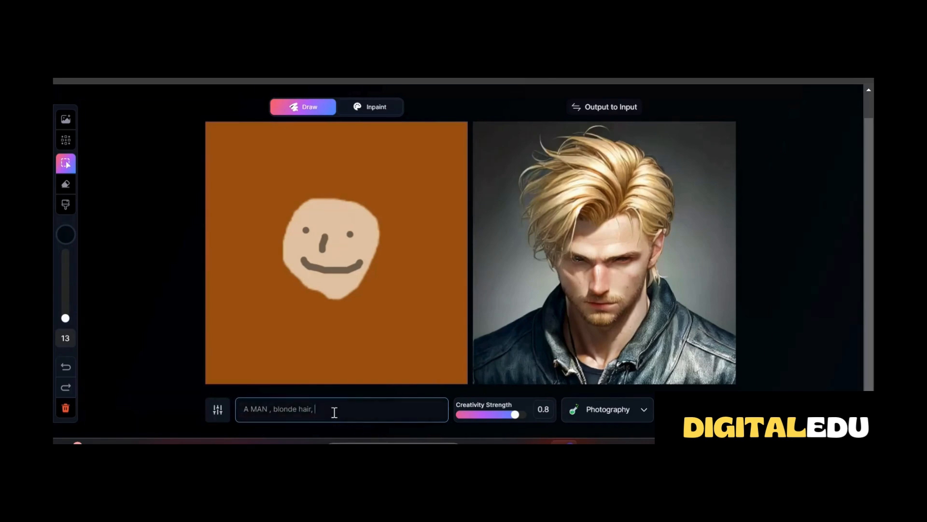
pyautogui.write('smiling')
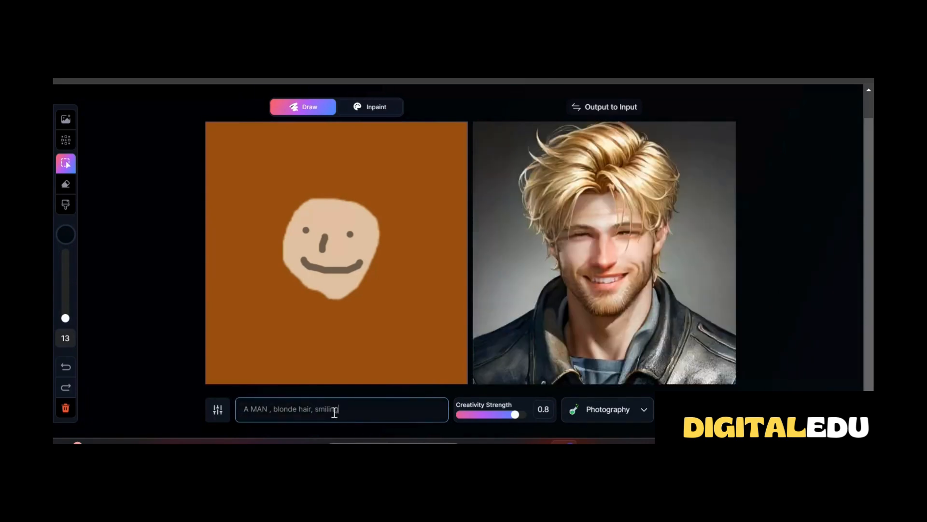
pyautogui.click(621, 443)
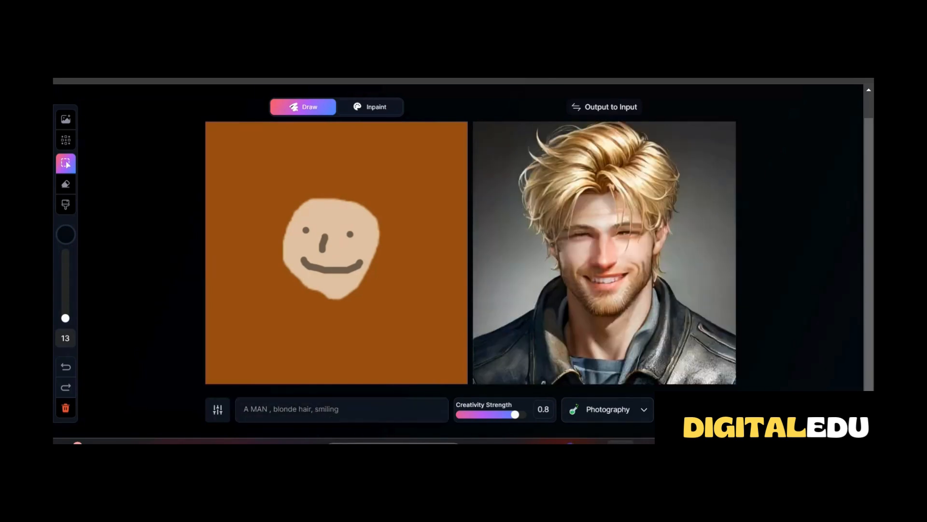
# Select the whole face drawing, move it towards the canvas's top right, and bring it back to slightly left of the upper centre
pyautogui.moveTo(273, 168)
pyautogui.mouseDown()
pyautogui.moveTo(362, 193)
pyautogui.moveTo(389, 248)
pyautogui.moveTo(390, 323)
pyautogui.mouseUp()
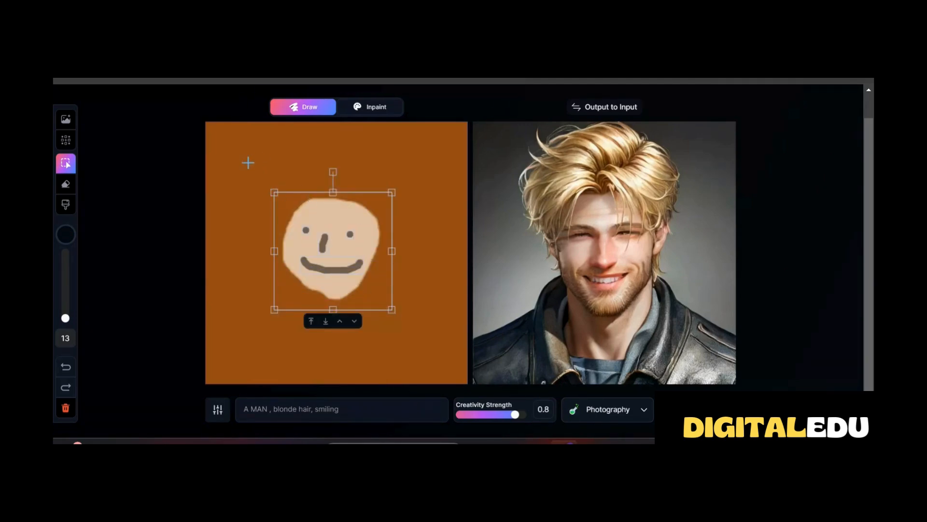
pyautogui.moveTo(328, 224); pyautogui.dragTo(376, 180)
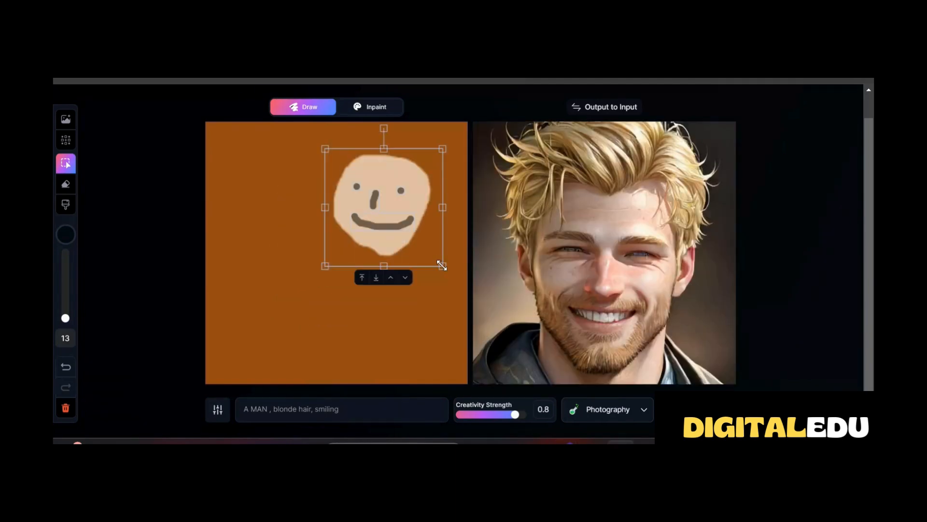
pyautogui.moveTo(440, 268); pyautogui.dragTo(367, 208)
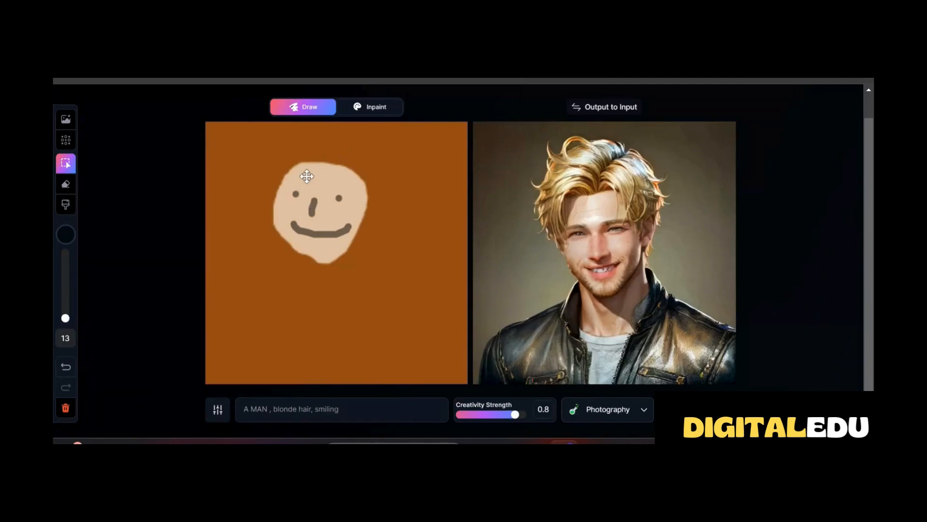
pyautogui.moveTo(306, 176); pyautogui.dragTo(284, 180)
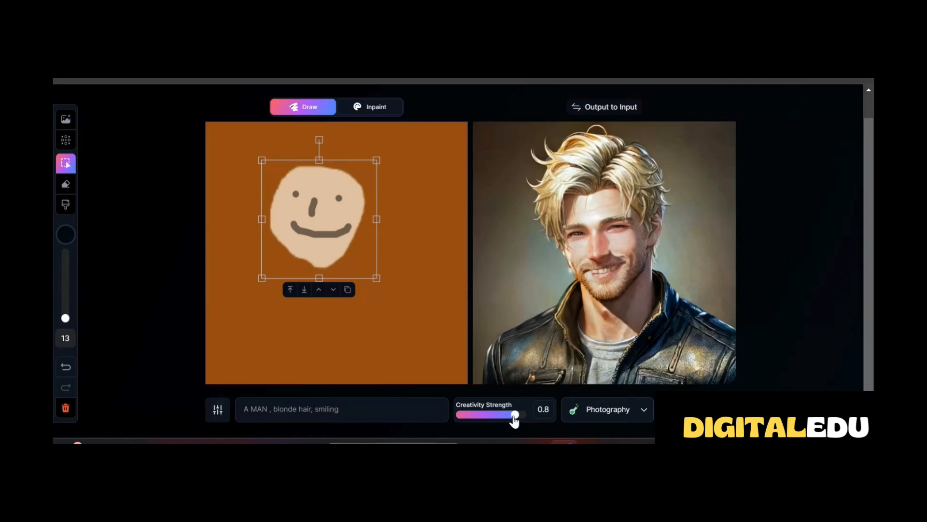
# Lower Creativity Strength to 0.3 for comparison and raise it to 0.9
pyautogui.moveTo(514, 423); pyautogui.dragTo(456, 415)
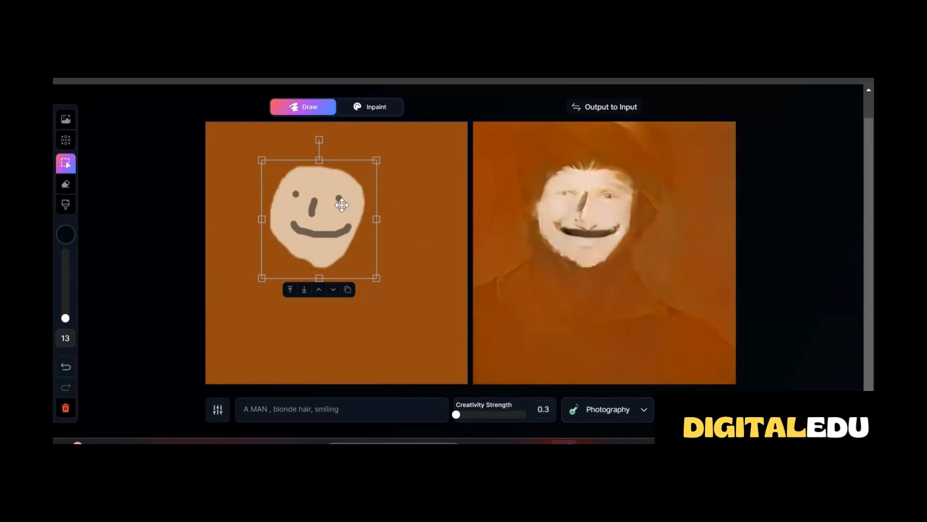
pyautogui.moveTo(457, 414); pyautogui.dragTo(531, 413)
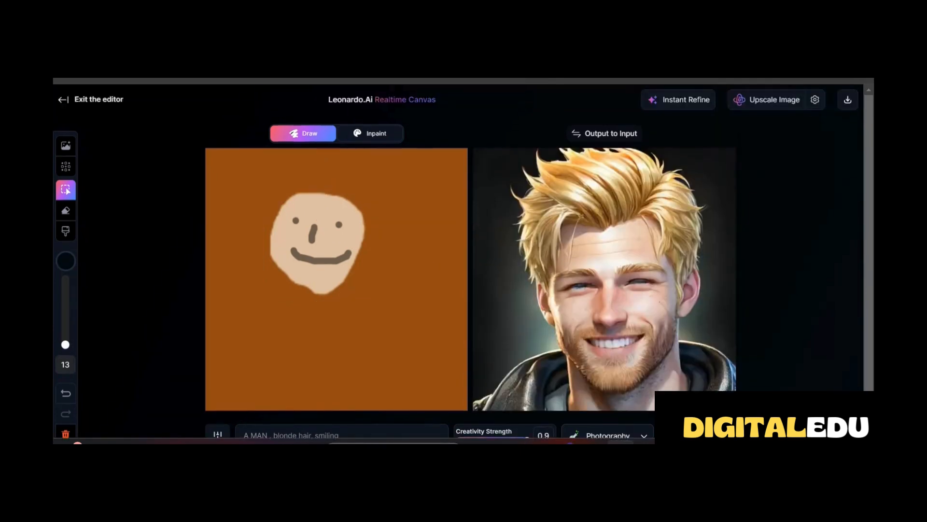
pyautogui.click(683, 111)
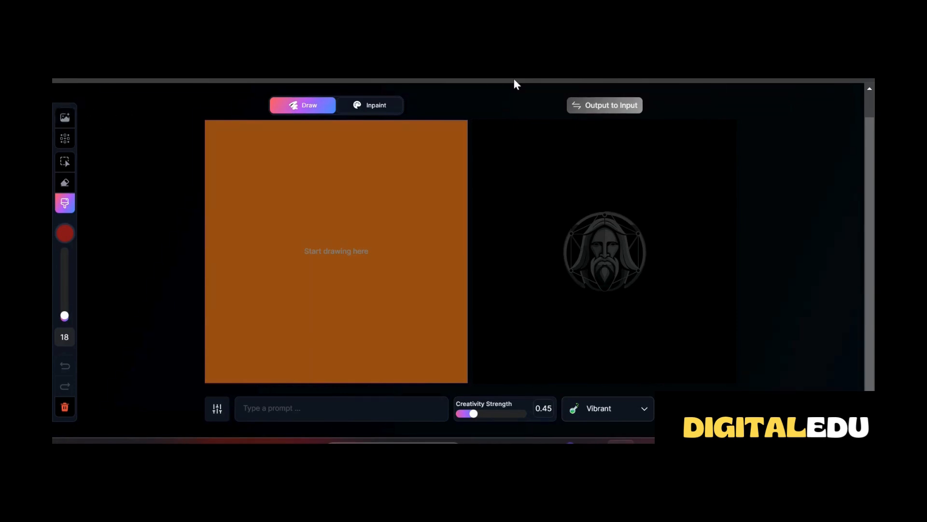
# Add the community feed image of the chubby orange-and-white cat in a living room to the canvas
pyautogui.click(65, 117)
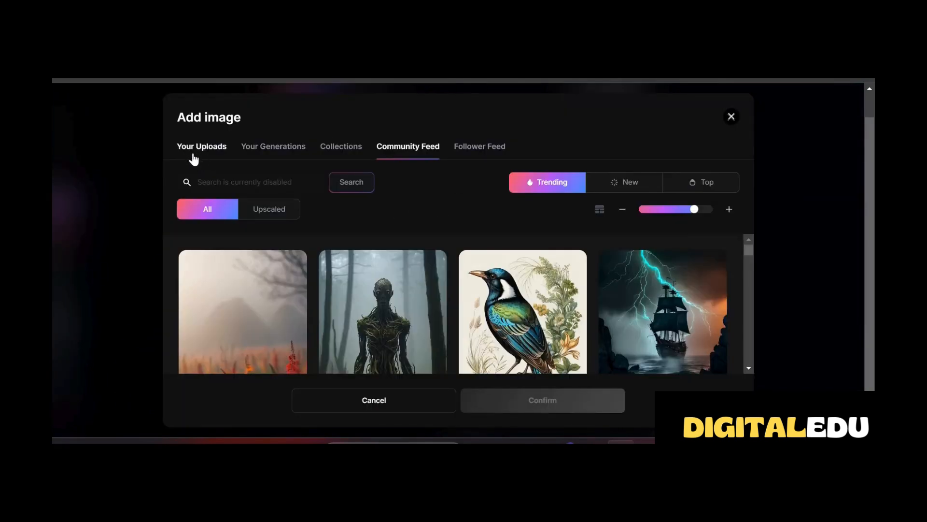
pyautogui.scroll(-3, 483, 299)
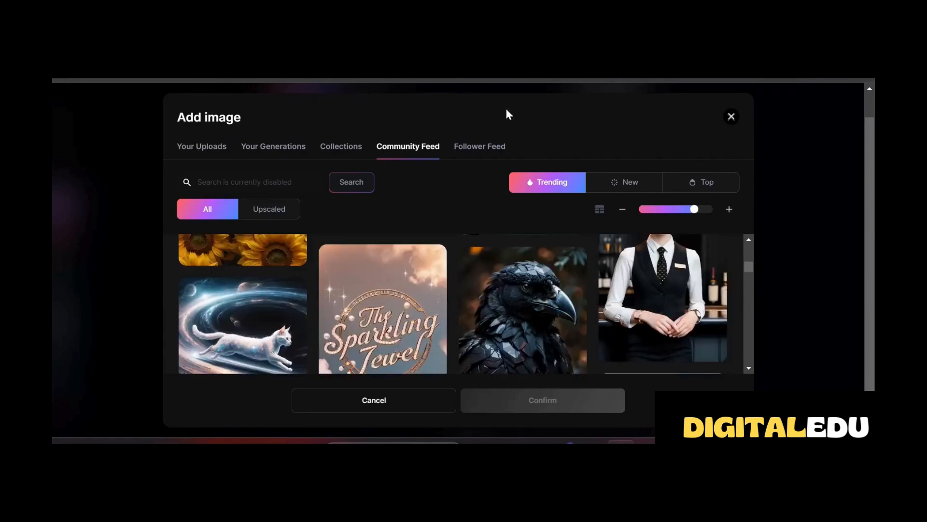
pyautogui.scroll(-10, 452, 269)
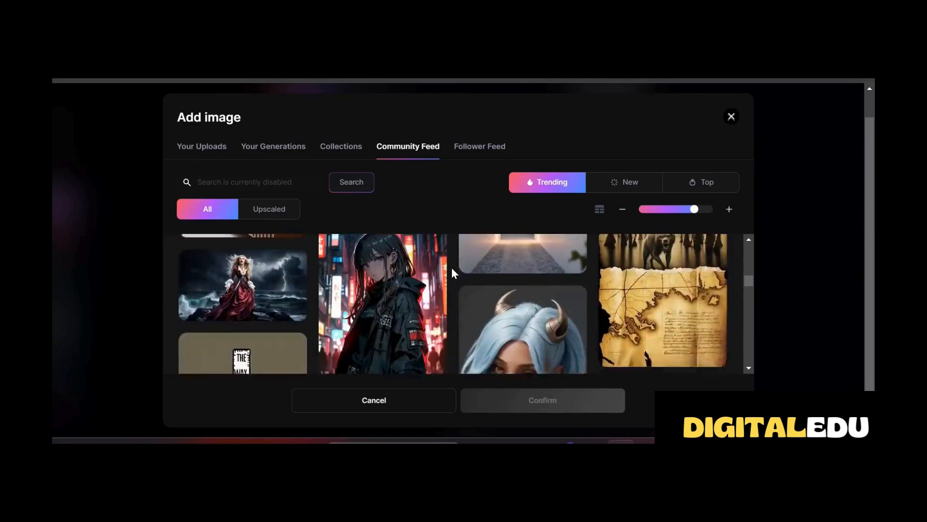
pyautogui.scroll(5, 452, 272)
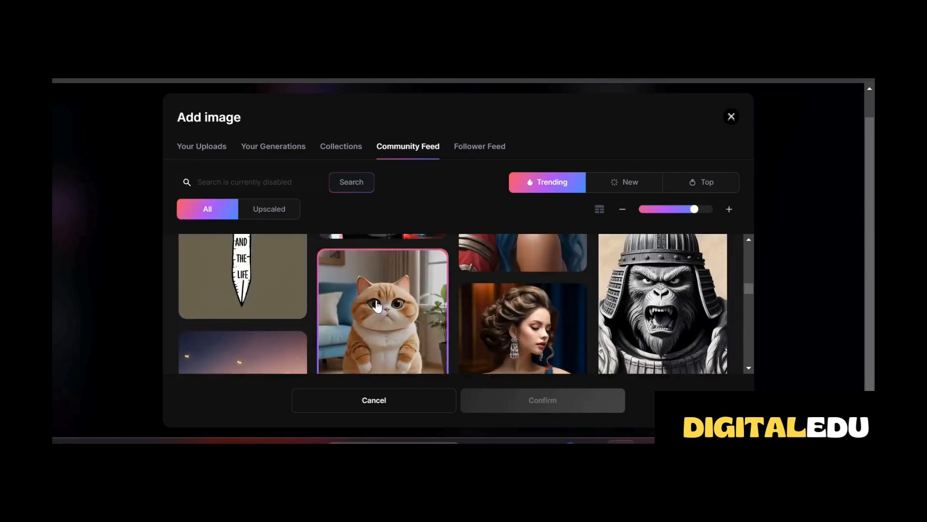
pyautogui.click(389, 304)
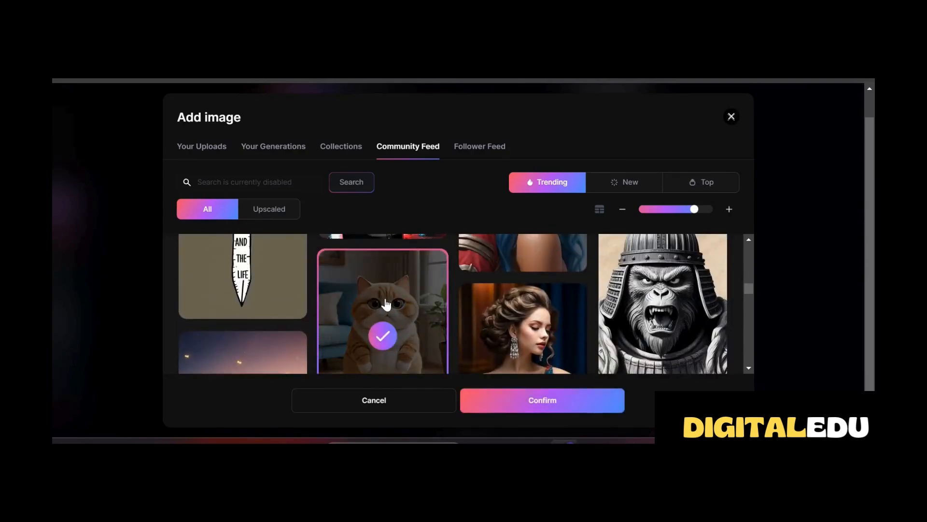
pyautogui.click(539, 411)
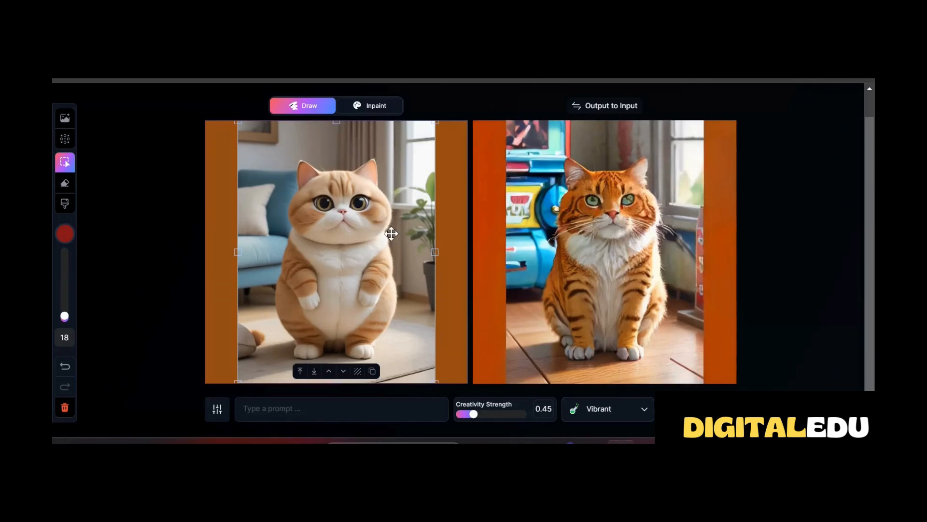
# Switch the style to Sketch Color with Creativity Strength 0.7, and remove the cat image's background
pyautogui.click(645, 411)
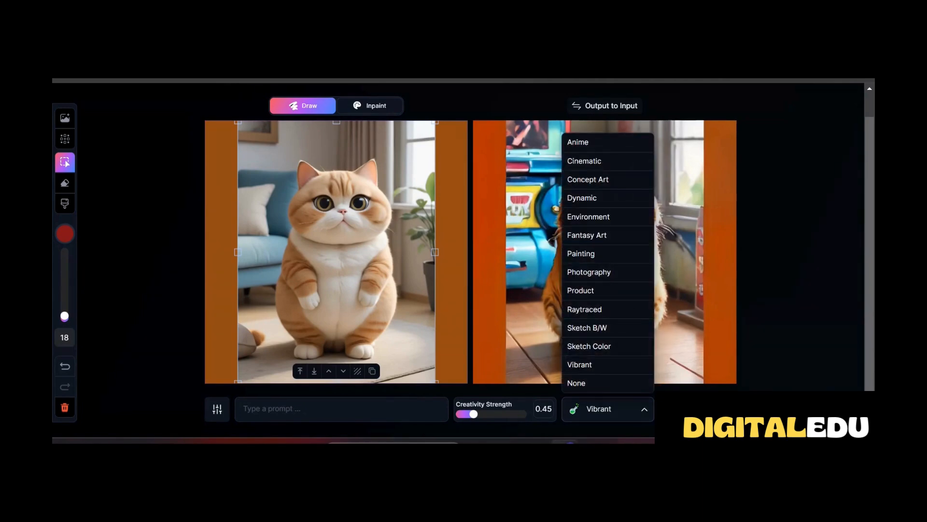
pyautogui.click(607, 346)
pyautogui.moveTo(474, 415); pyautogui.dragTo(503, 414)
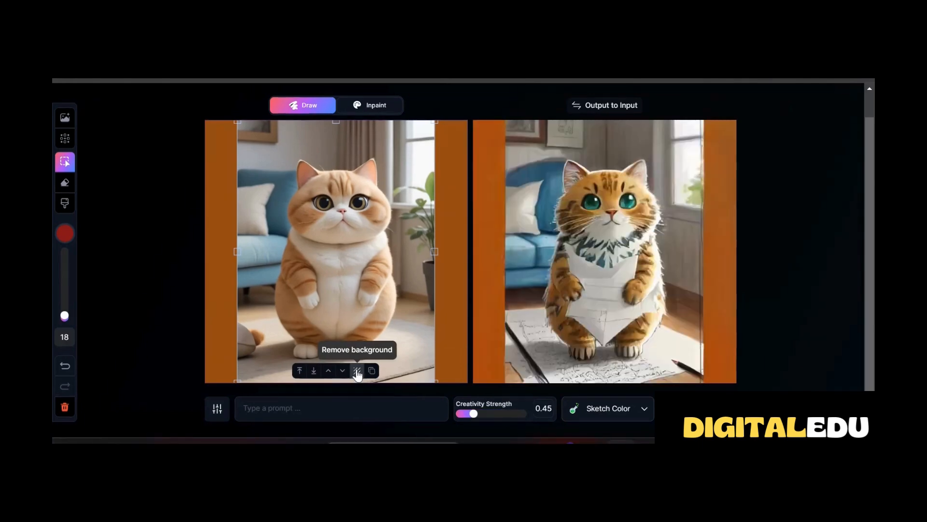
pyautogui.click(357, 372)
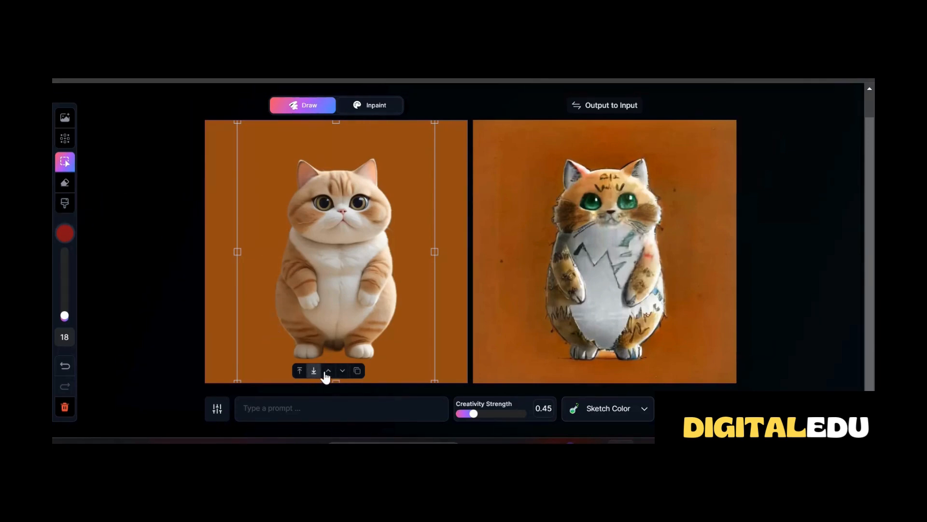
# Paint a red dot with a size 58 brush on the cat and enlarge it into a circle covering most of the body
pyautogui.click(65, 203)
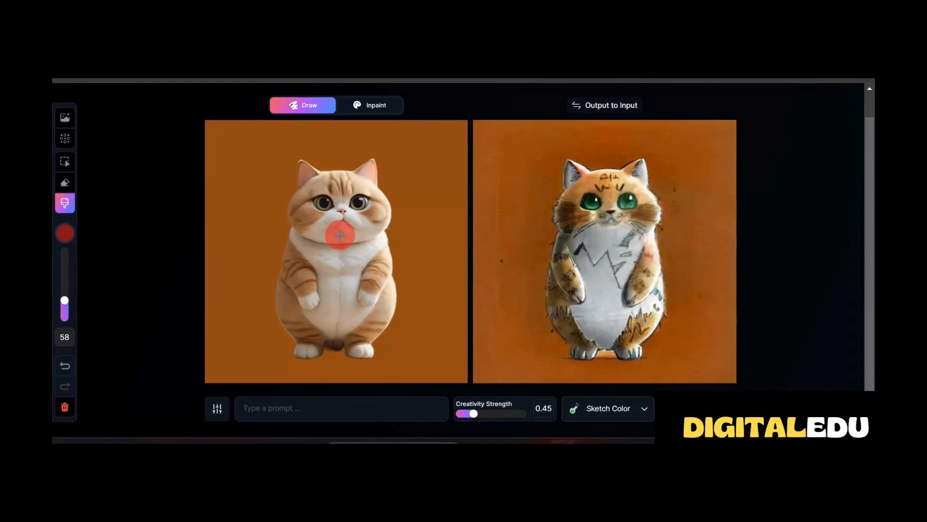
pyautogui.click(340, 235)
pyautogui.click(65, 162)
pyautogui.click(340, 235)
pyautogui.moveTo(325, 220); pyautogui.dragTo(277, 180)
pyautogui.moveTo(356, 250); pyautogui.dragTo(399, 295)
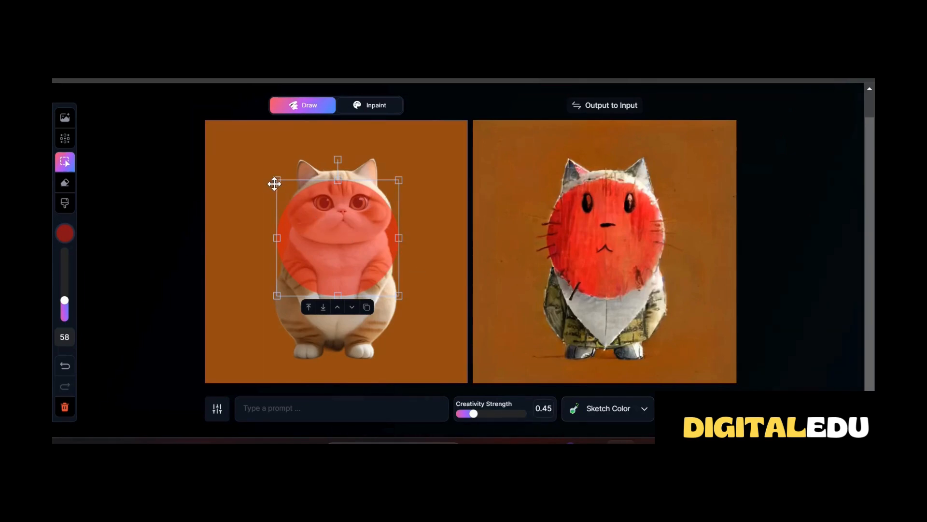
pyautogui.moveTo(277, 180); pyautogui.dragTo(237, 156)
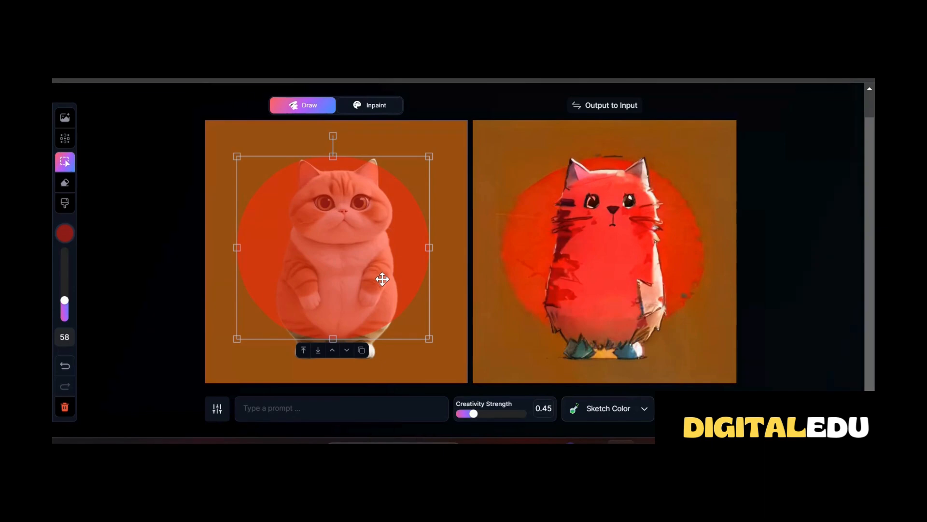
# Bring the cat image in front of the red circle and back behind it, and place a duplicate cat offset to the left
pyautogui.click(376, 355)
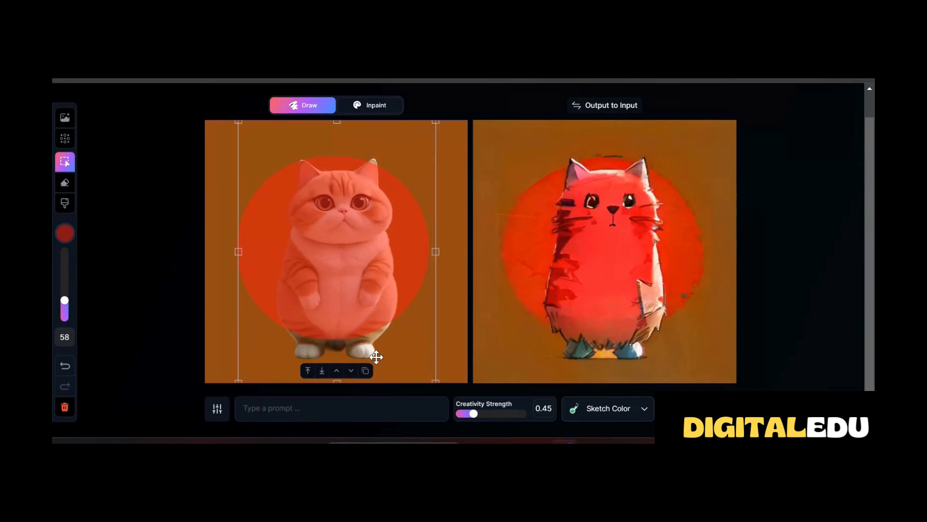
pyautogui.click(308, 370)
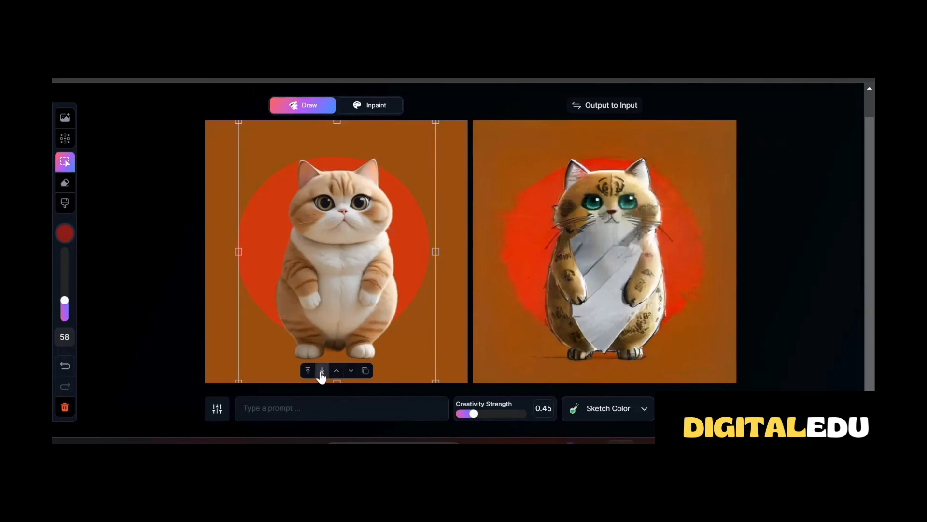
pyautogui.click(351, 370)
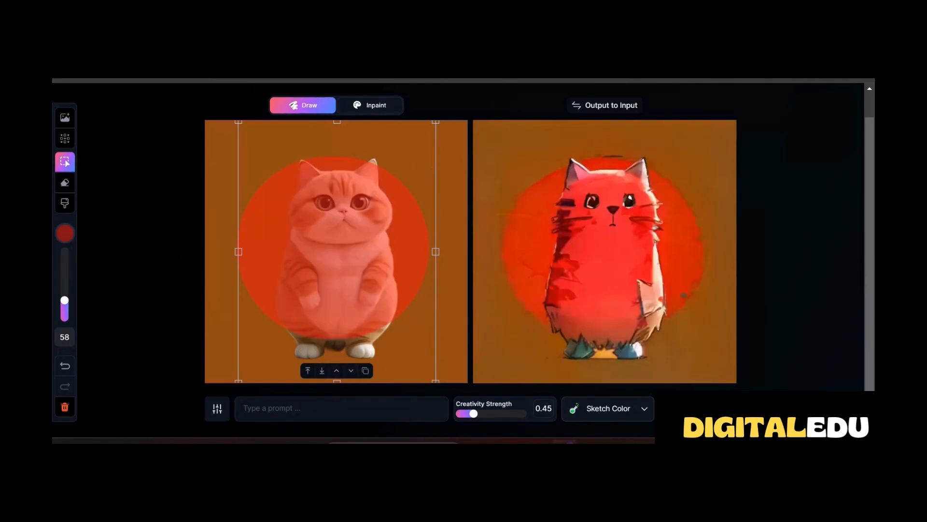
pyautogui.click(365, 370)
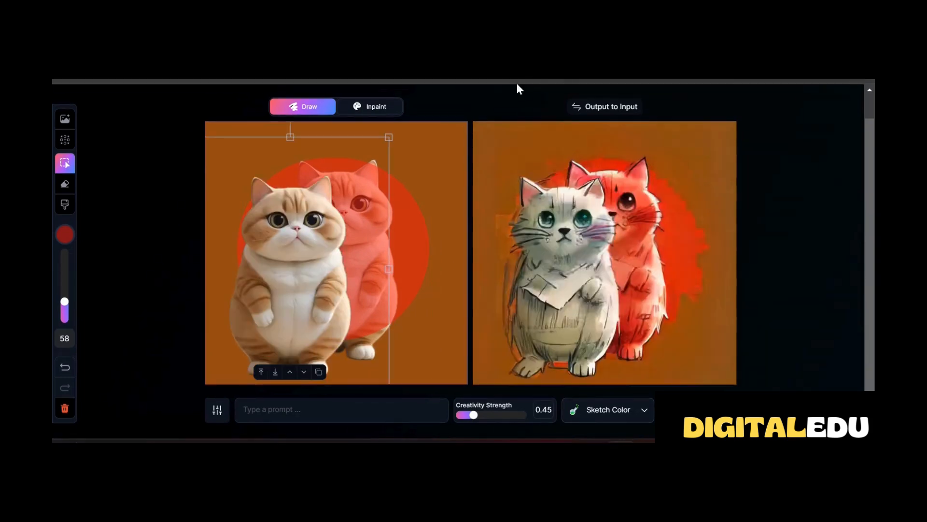
# Undo the duplicate cat and all red circle edits until only the original cat is on the canvas
pyautogui.click(64, 369)
pyautogui.click(64, 368)
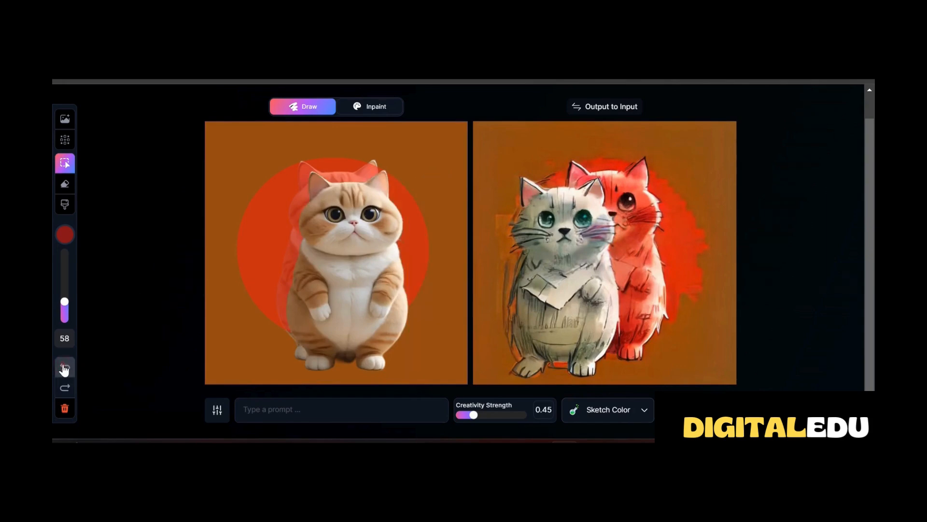
pyautogui.click(64, 369)
pyautogui.click(64, 370)
pyautogui.click(64, 371)
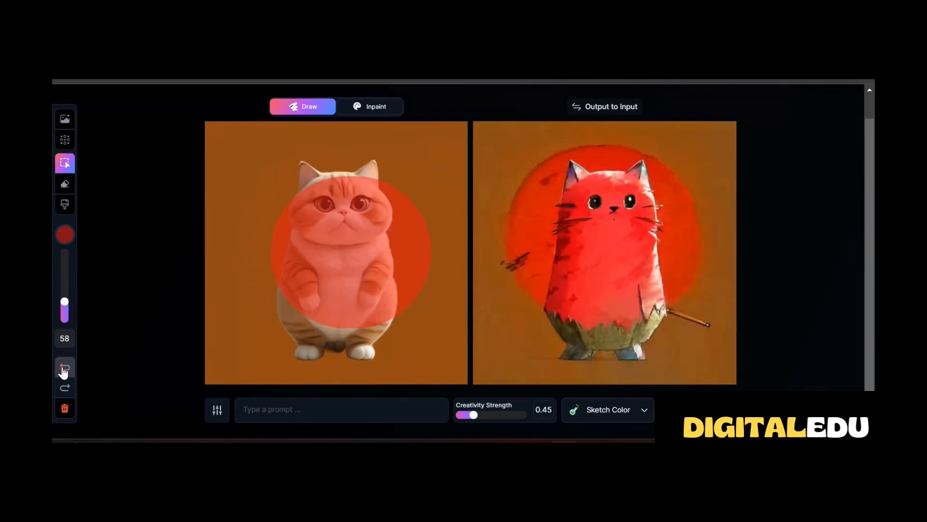
pyautogui.click(64, 370)
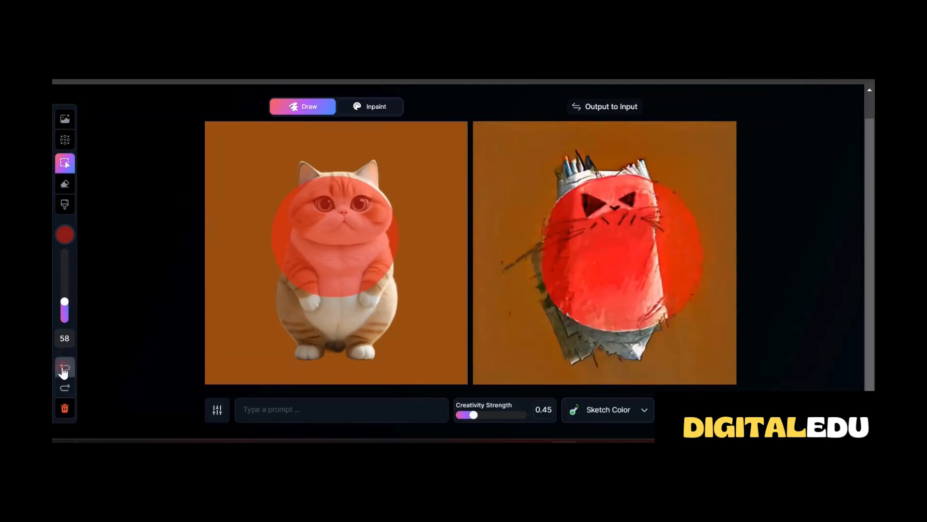
pyautogui.click(64, 370)
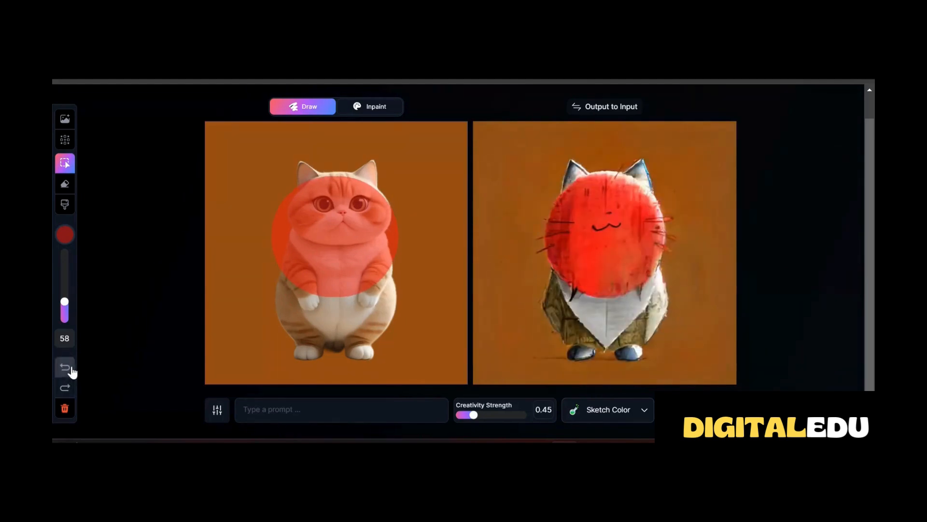
# Paint a yellow-green collar across the cat's neck with a size 12 brush and undo the stroke
pyautogui.click(63, 205)
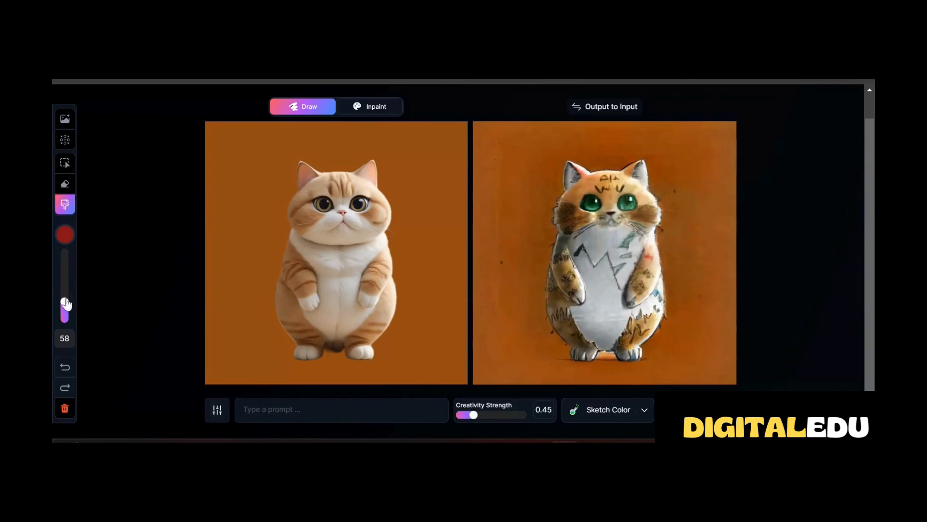
pyautogui.click(65, 235)
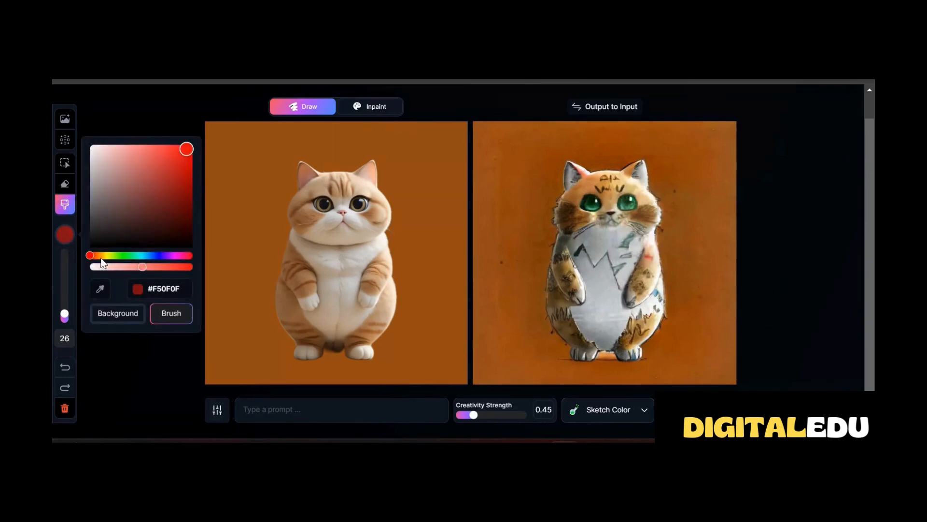
pyautogui.click(106, 256)
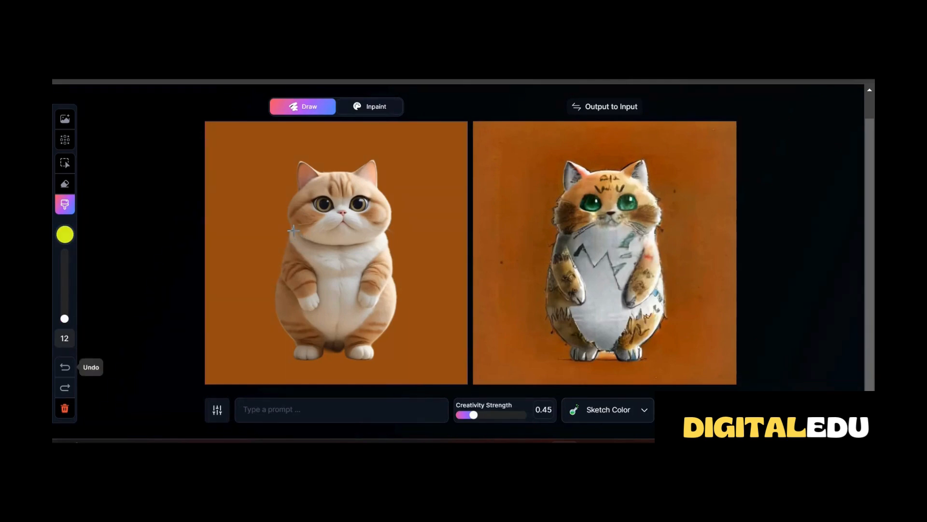
pyautogui.moveTo(291, 229)
pyautogui.mouseDown()
pyautogui.moveTo(341, 242)
pyautogui.moveTo(388, 232)
pyautogui.mouseUp()
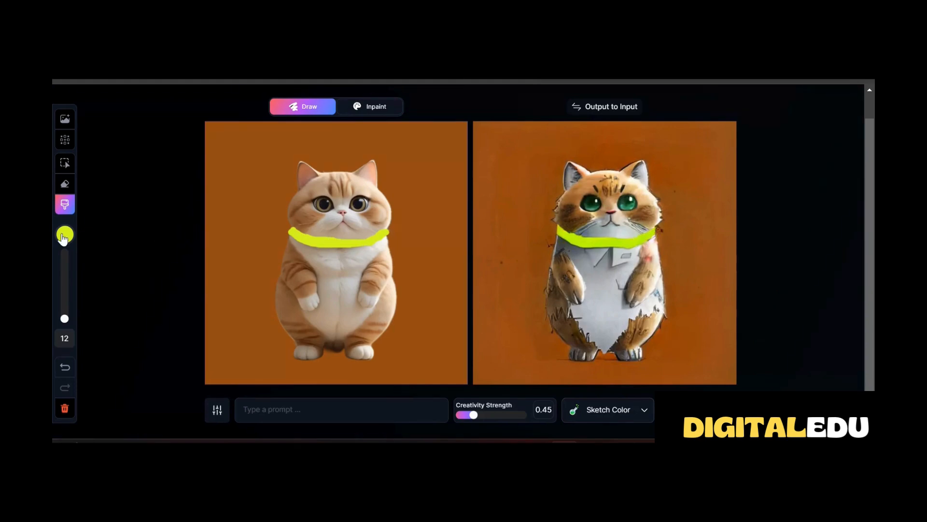
pyautogui.click(65, 367)
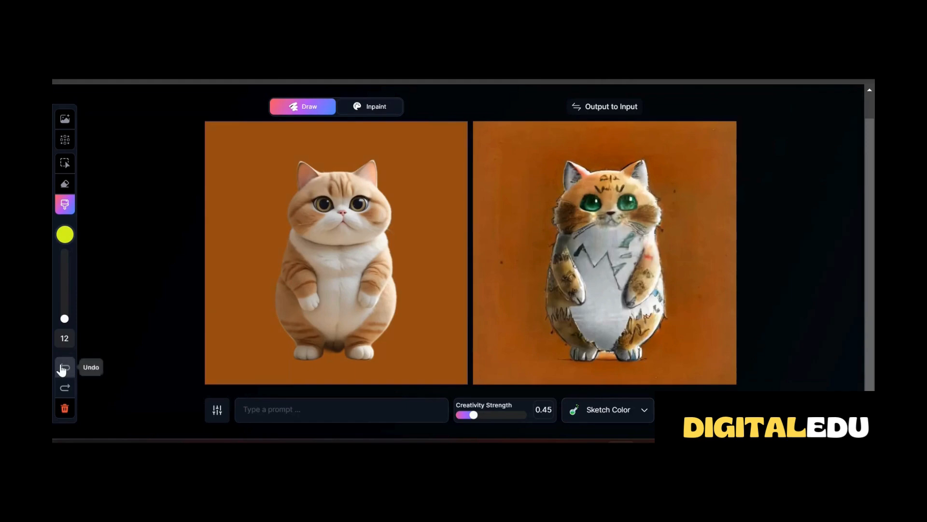
# Select the cat image, enlarge it beyond the canvas height, and shrink it to about half the canvas width, slightly left of centre
pyautogui.click(72, 165)
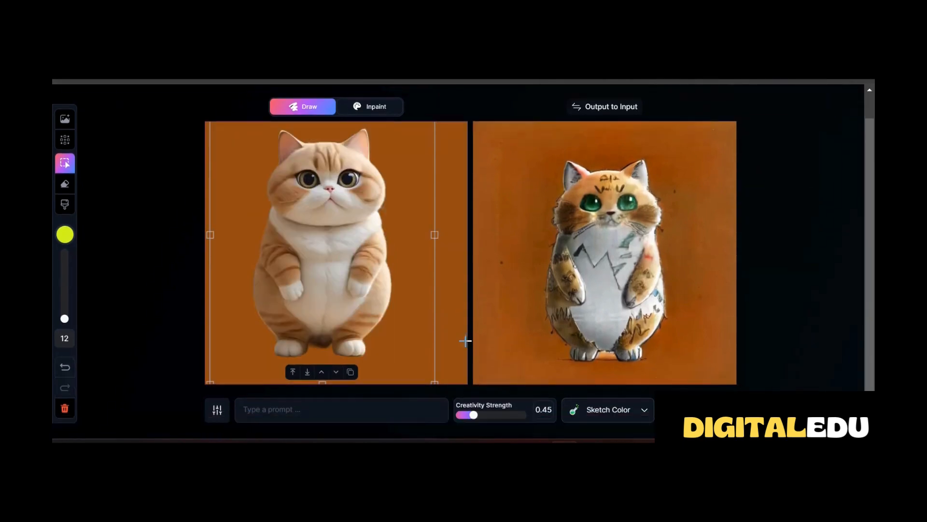
pyautogui.moveTo(431, 380)
pyautogui.mouseDown()
pyautogui.moveTo(451, 394)
pyautogui.moveTo(443, 391)
pyautogui.mouseUp()
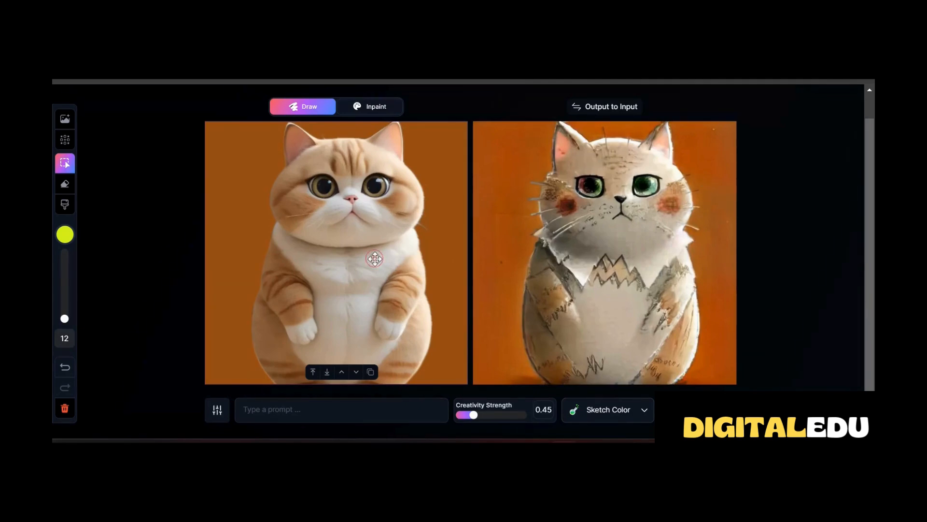
pyautogui.moveTo(237, 167); pyautogui.dragTo(250, 189)
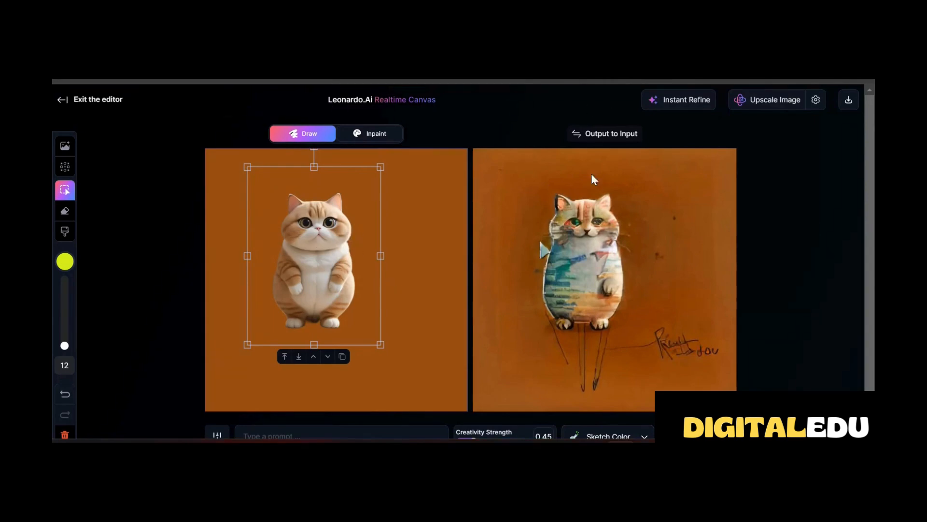
# Try the Cinematic style on the generated image and switch it to Photography
pyautogui.scroll(-1, 649, 418)
pyautogui.click(645, 410)
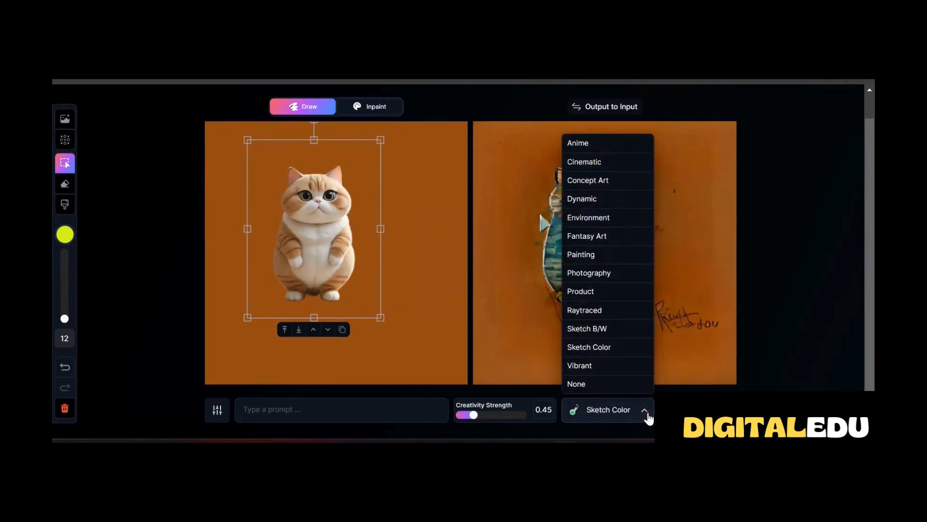
pyautogui.click(604, 165)
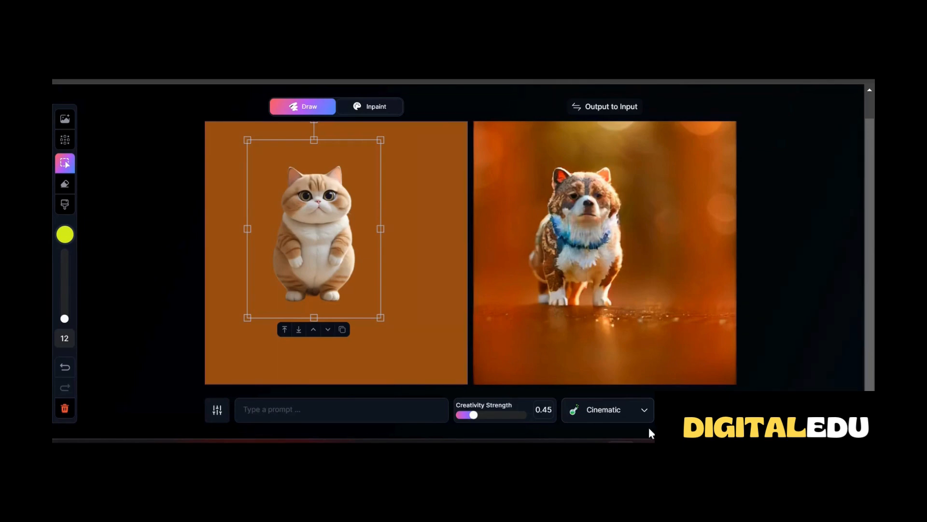
pyautogui.click(644, 412)
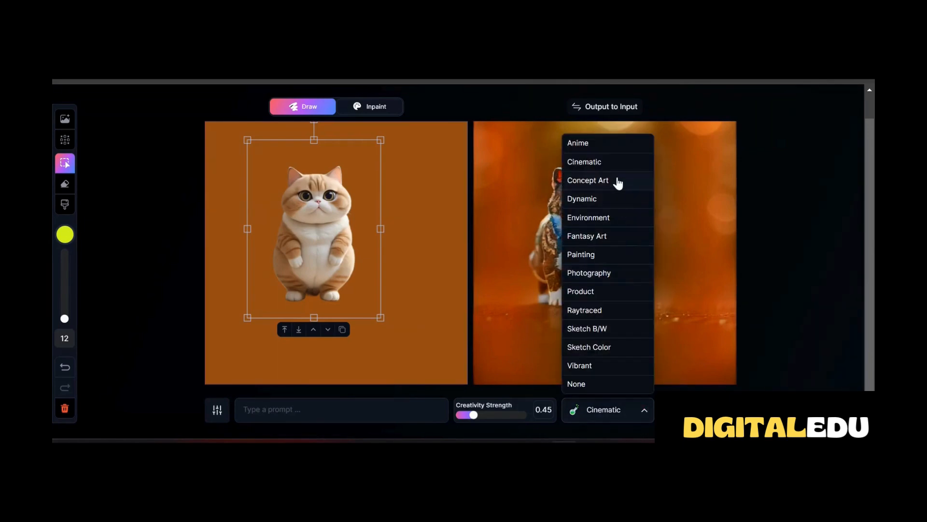
pyautogui.click(596, 274)
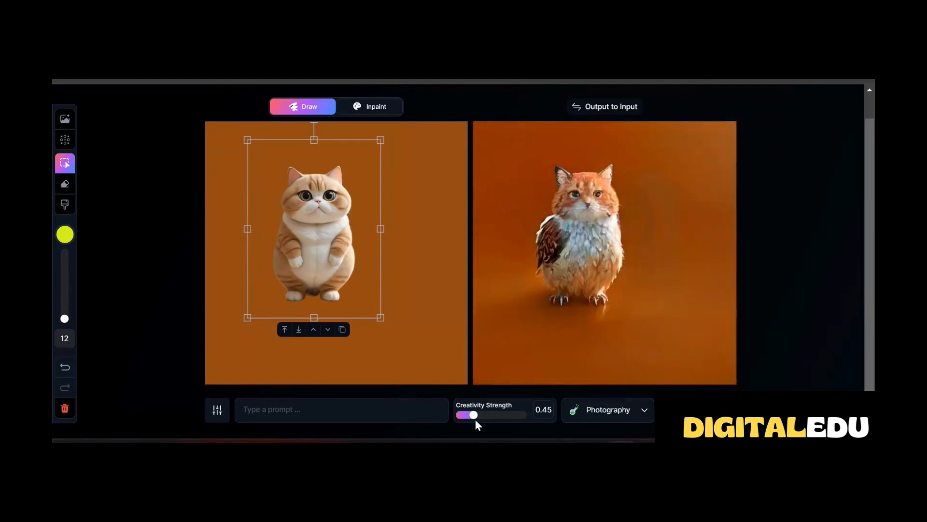
# Lower Creativity Strength to 0.3 and enlarge the centred cat image to fill nearly the full canvas height
pyautogui.moveTo(474, 415); pyautogui.dragTo(454, 418)
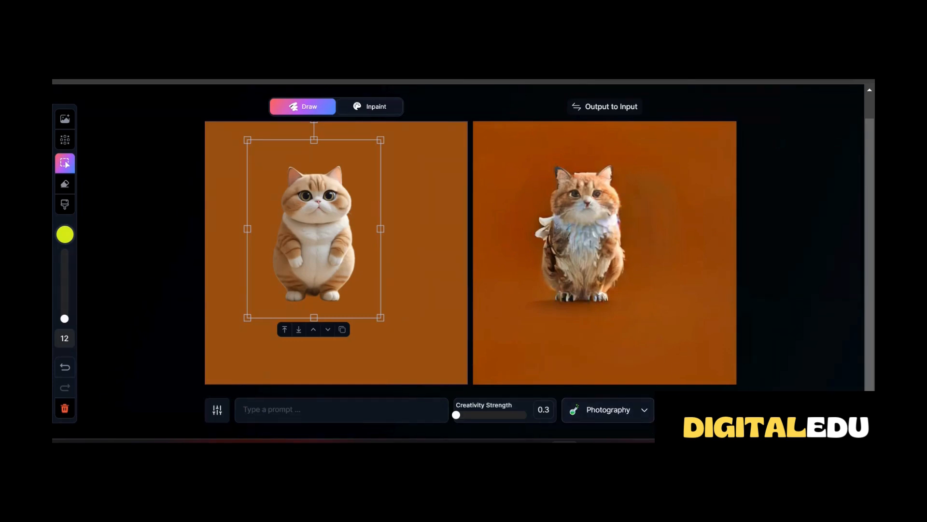
pyautogui.moveTo(380, 316); pyautogui.dragTo(435, 371)
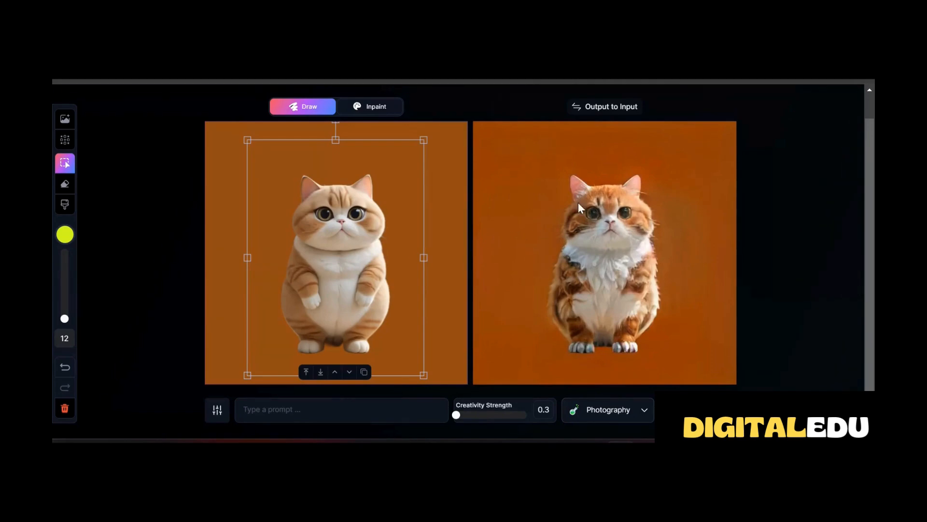
pyautogui.moveTo(423, 375); pyautogui.dragTo(436, 386)
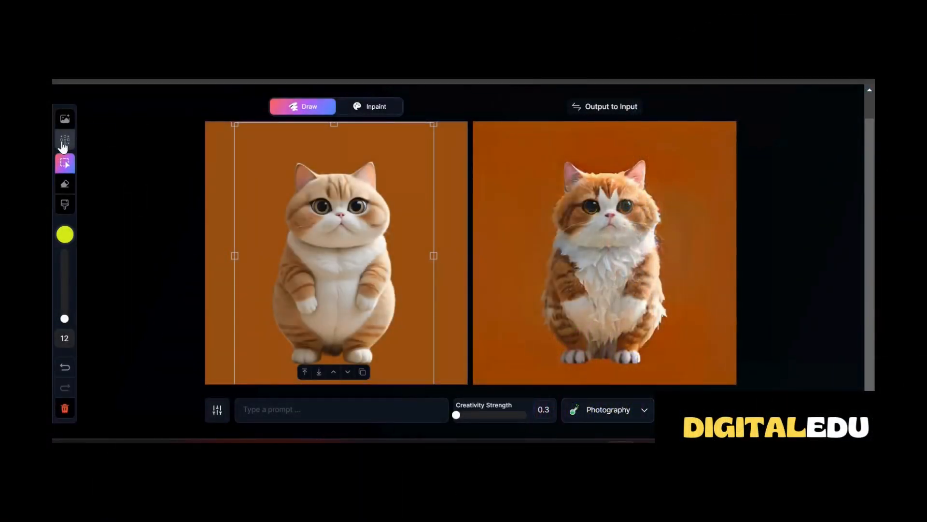
# Open an image-generation frame over the cat on the canvas and set the output style to Anime
pyautogui.click(65, 142)
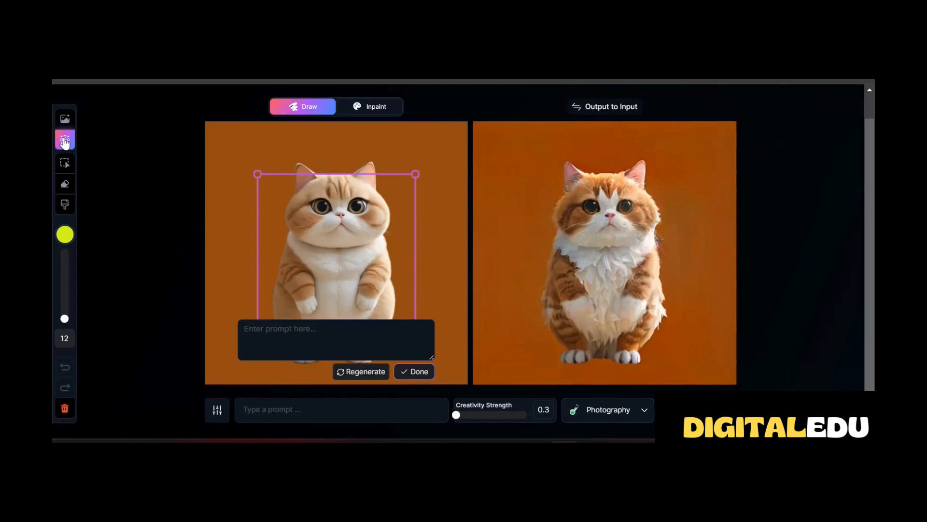
pyautogui.click(292, 332)
pyautogui.click(643, 410)
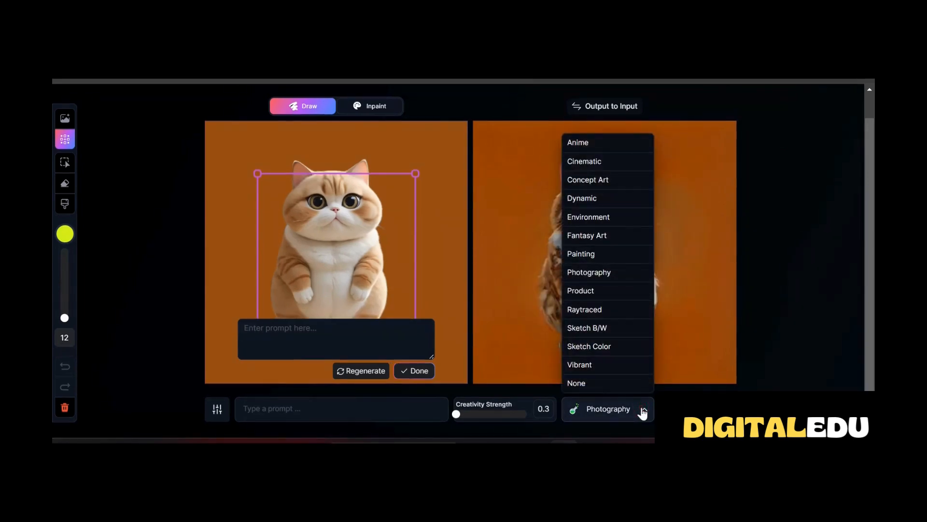
pyautogui.click(584, 143)
# Generate an image in the frame from the prompt "a red cat", regenerate it once, and accept the close-up version
pyautogui.write('a')
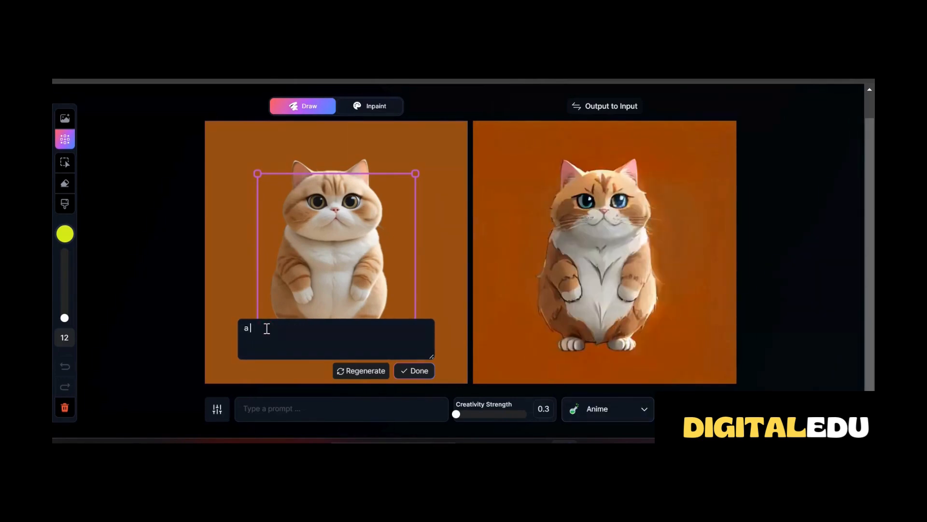
pyautogui.write(' red cat')
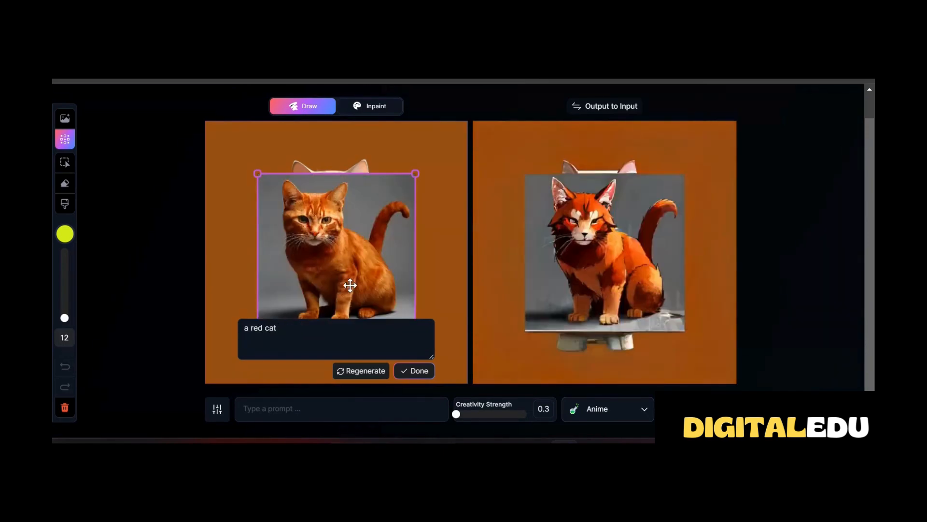
pyautogui.click(364, 372)
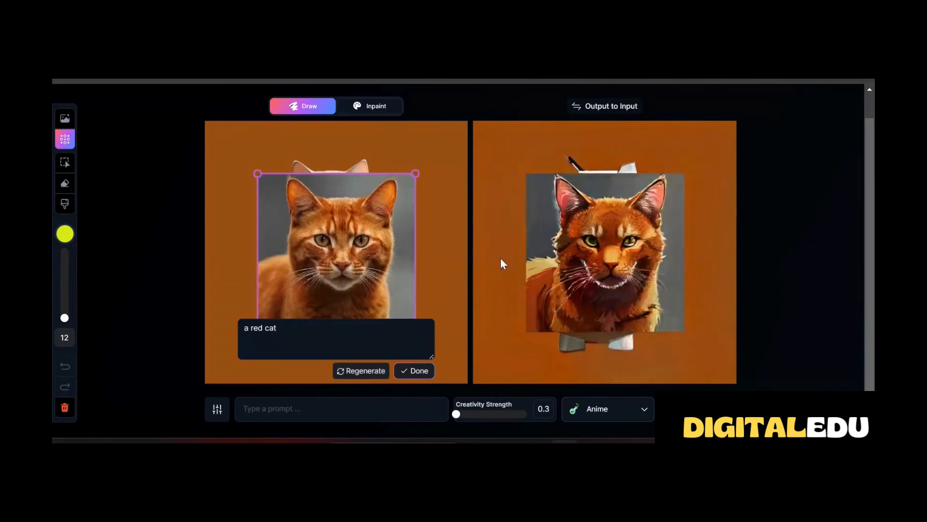
pyautogui.click(419, 370)
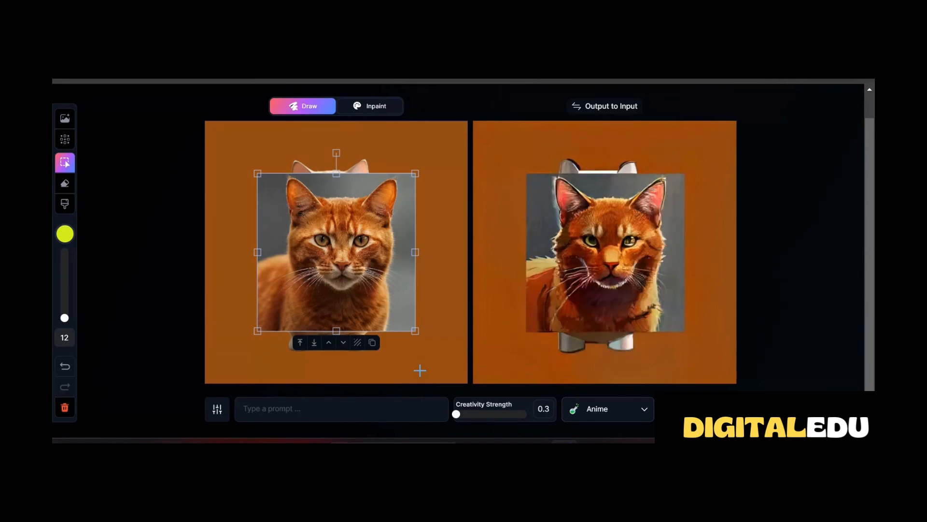
# Remove the red cat image's background and place it, reduced in size, beside the right of the cream cat's head
pyautogui.click(357, 342)
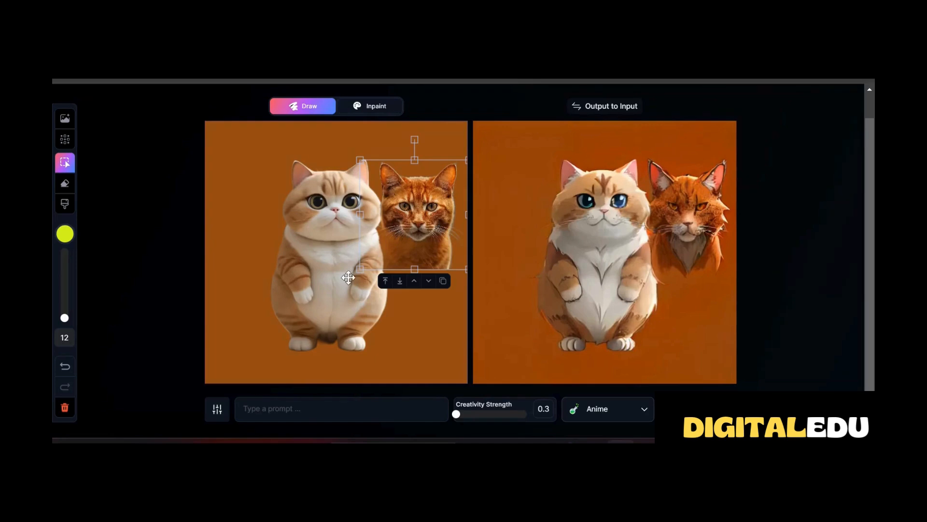
pyautogui.click(324, 295)
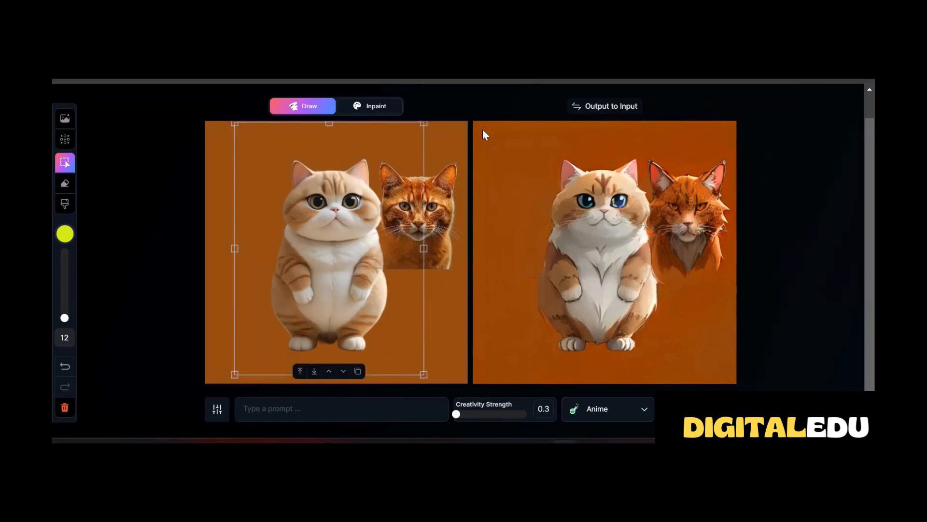
pyautogui.click(428, 257)
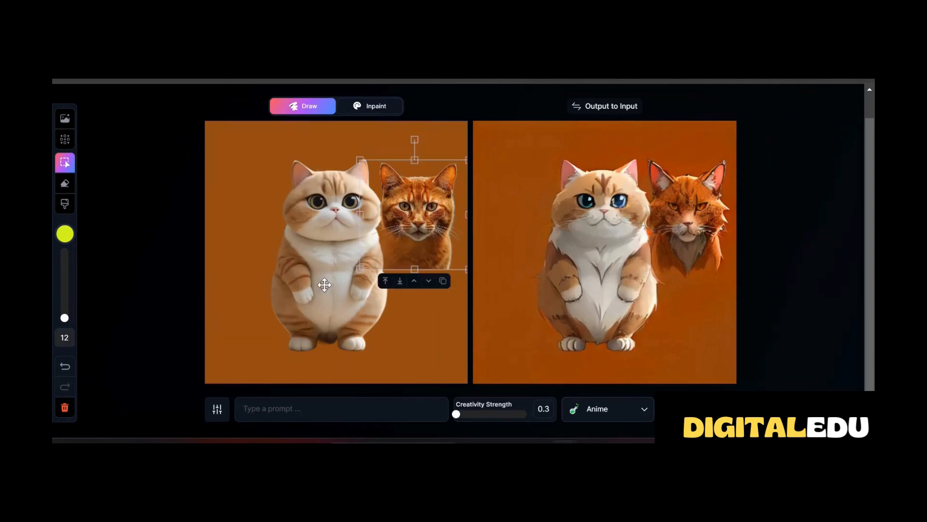
# Reset the canvas and add a colourful waterfront village image that fills it
pyautogui.click(67, 409)
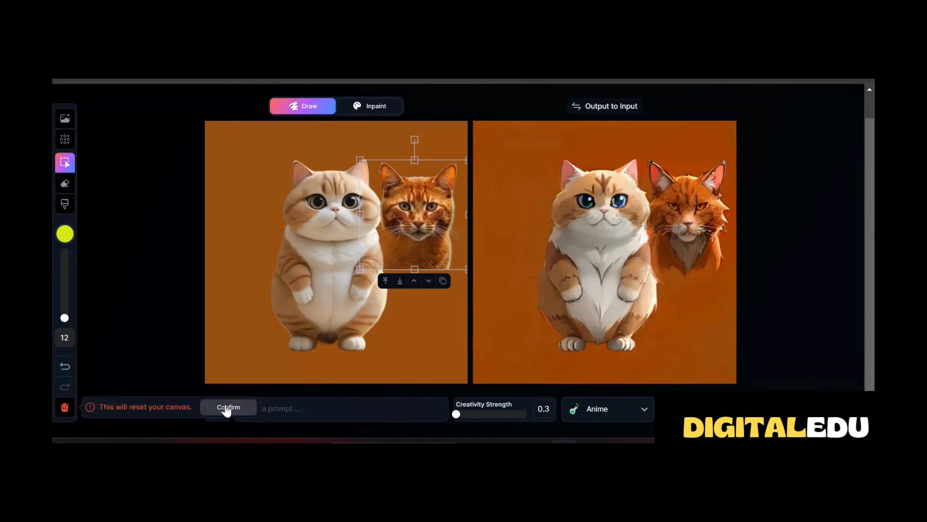
pyautogui.click(225, 409)
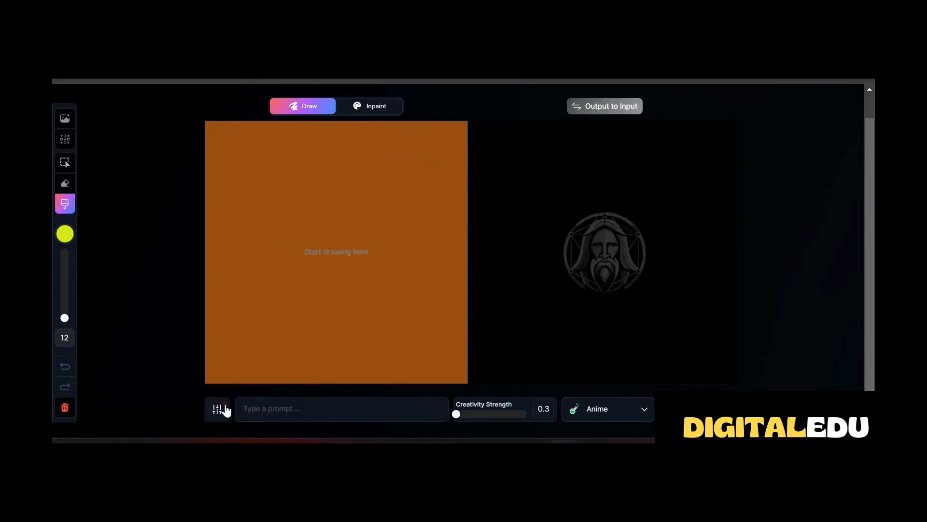
pyautogui.click(64, 121)
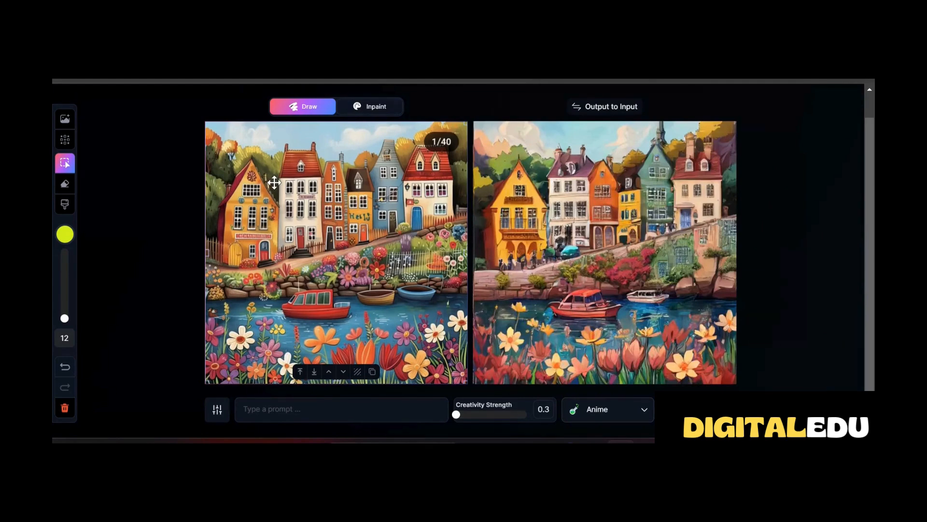
# Change the village's output style to Painting and, after trying Creativity Strength 0.6, set it to 0.44
pyautogui.moveTo(456, 414); pyautogui.dragTo(492, 417)
pyautogui.click(644, 410)
pyautogui.click(582, 255)
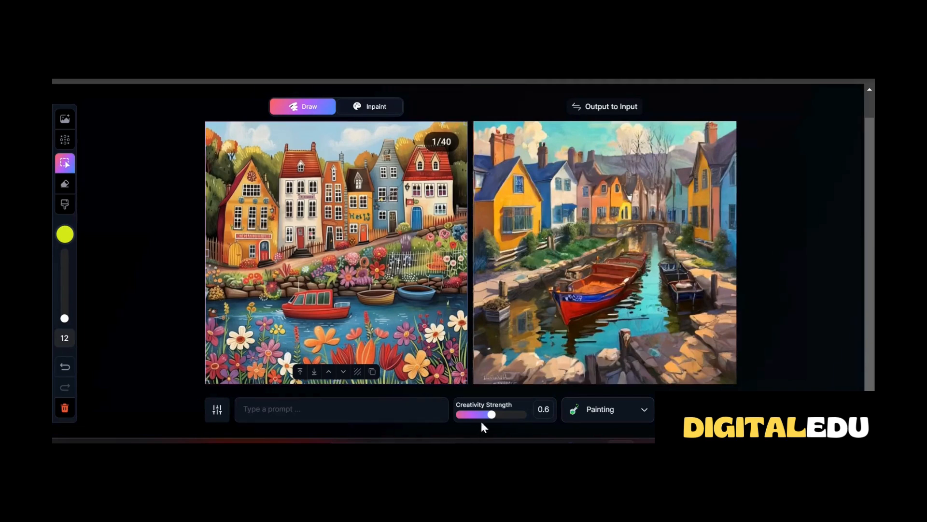
pyautogui.moveTo(491, 414); pyautogui.dragTo(473, 415)
# Apply Instant Refine to the generated village painting
pyautogui.scroll(1, 757, 219)
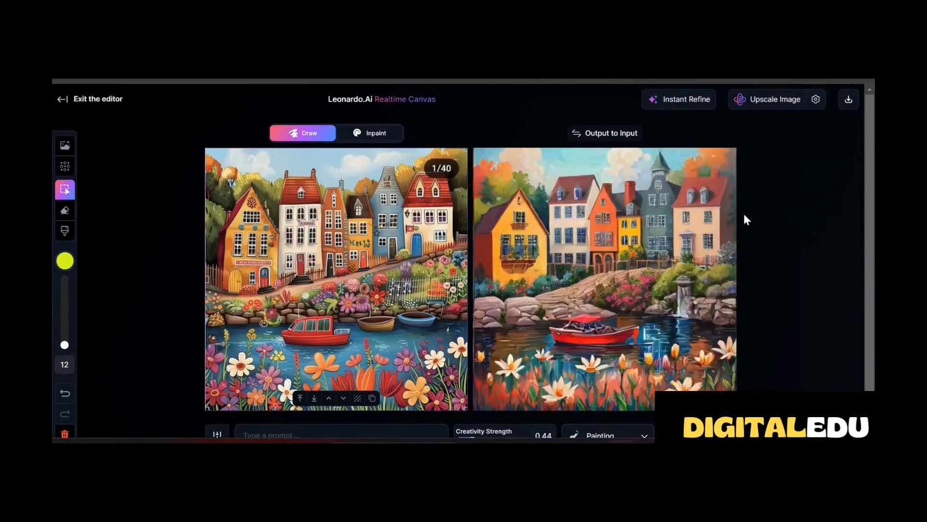
pyautogui.click(678, 103)
pyautogui.scroll(-1, 608, 108)
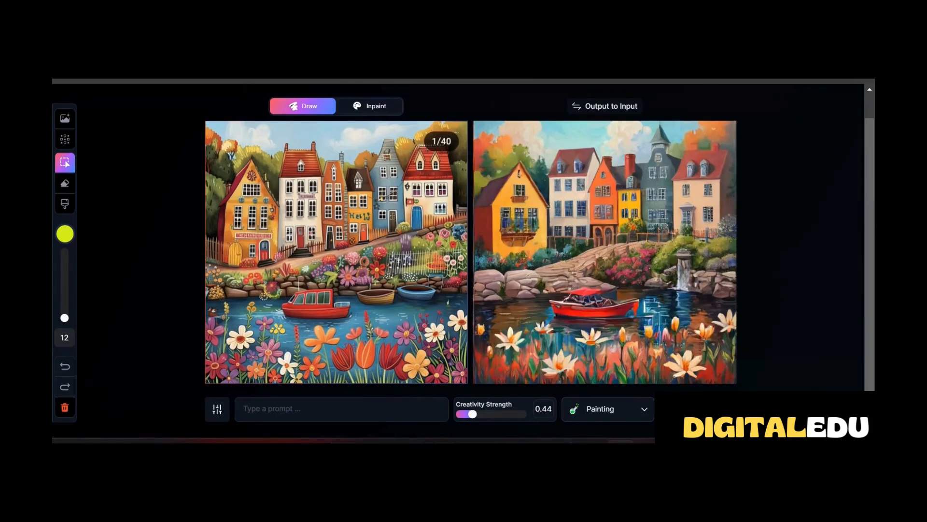
# Transfer the generated village painting to the input canvas and lower Creativity Strength to 0.3
pyautogui.click(605, 110)
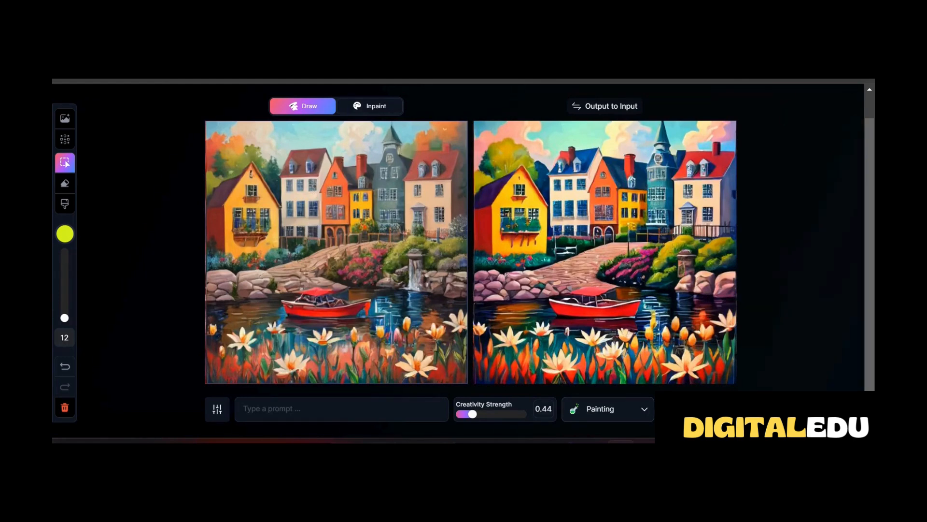
pyautogui.moveTo(472, 414); pyautogui.dragTo(455, 414)
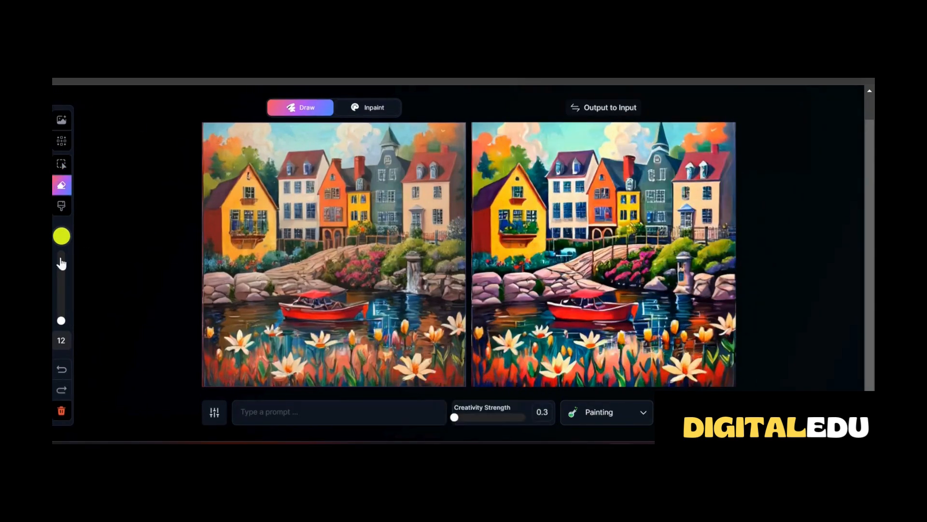
# Paint a small dark green (#061A03) bush on the rocks left of the red boat with a size 21 brush
pyautogui.click(62, 207)
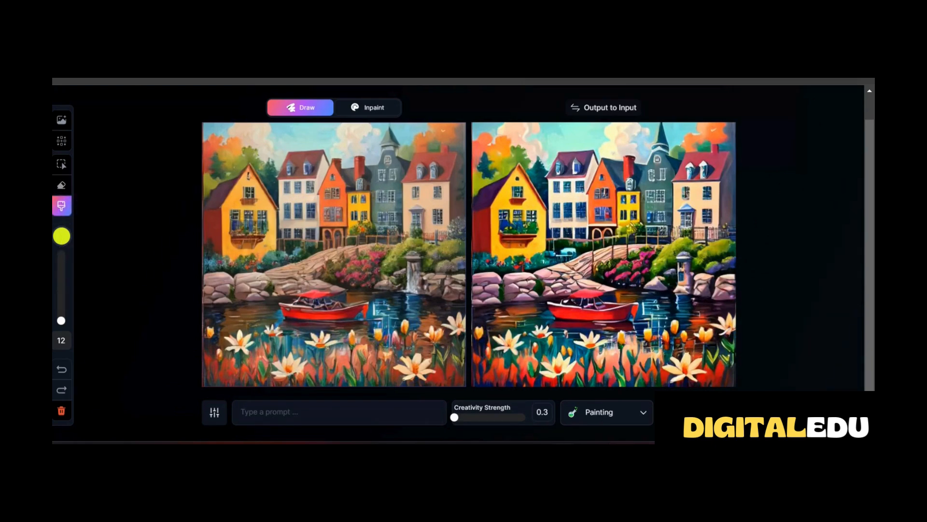
pyautogui.moveTo(61, 323); pyautogui.dragTo(61, 319)
pyautogui.click(61, 236)
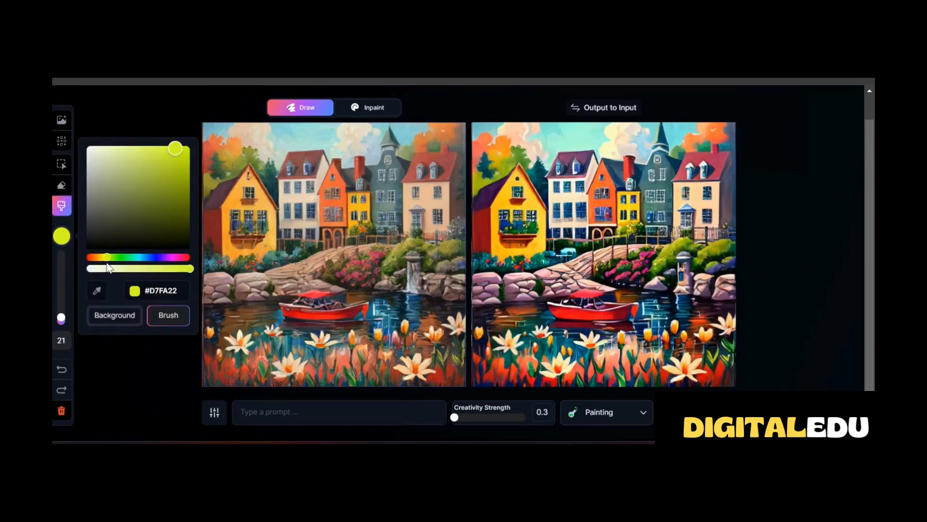
pyautogui.moveTo(107, 258); pyautogui.dragTo(118, 257)
pyautogui.moveTo(170, 180); pyautogui.dragTo(177, 238)
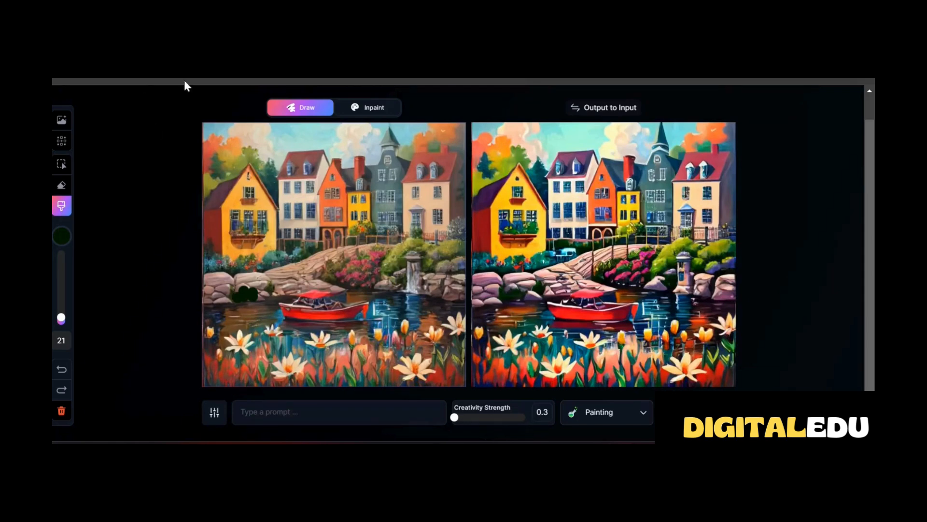
# Paint a yellow (#F0E739) sun above the white house with a size 43 brush, and transfer the output to the input canvas
pyautogui.click(63, 241)
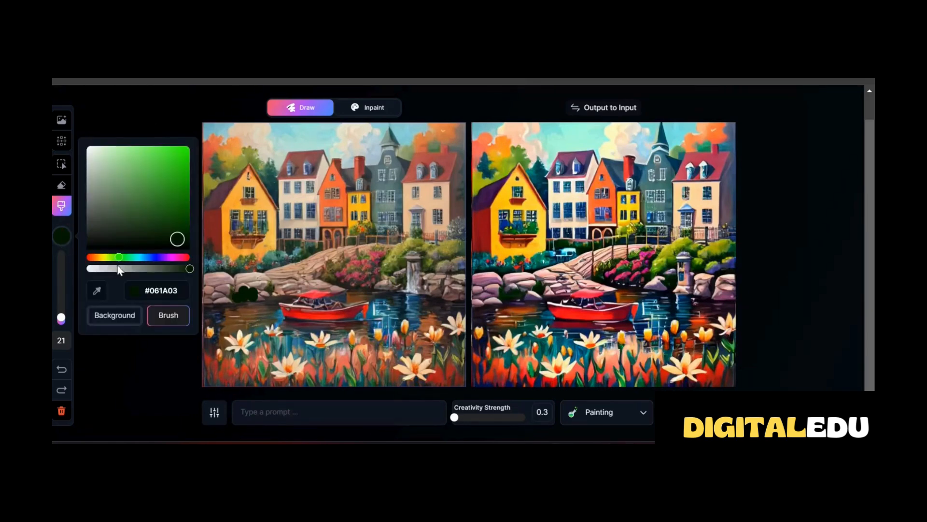
pyautogui.moveTo(113, 259); pyautogui.dragTo(103, 256)
pyautogui.click(165, 152)
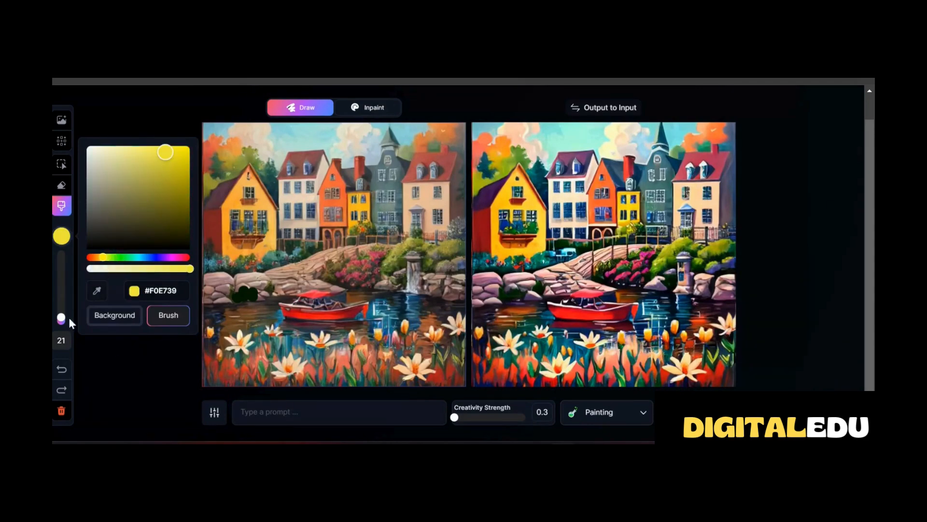
pyautogui.moveTo(63, 320); pyautogui.dragTo(62, 309)
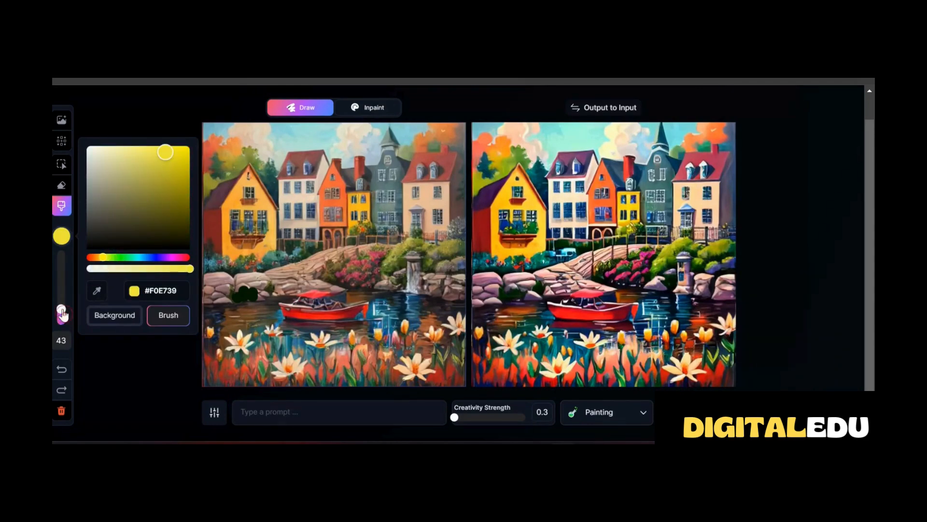
pyautogui.click(305, 136)
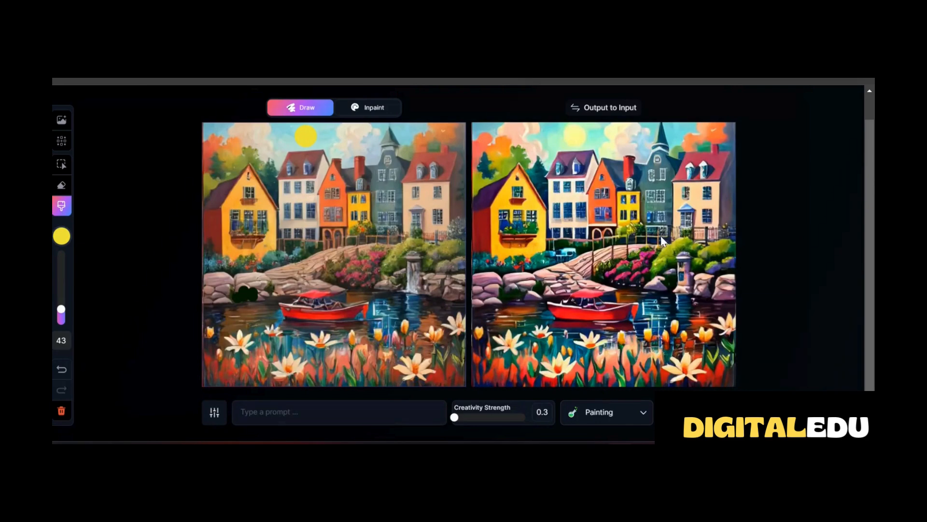
pyautogui.click(601, 109)
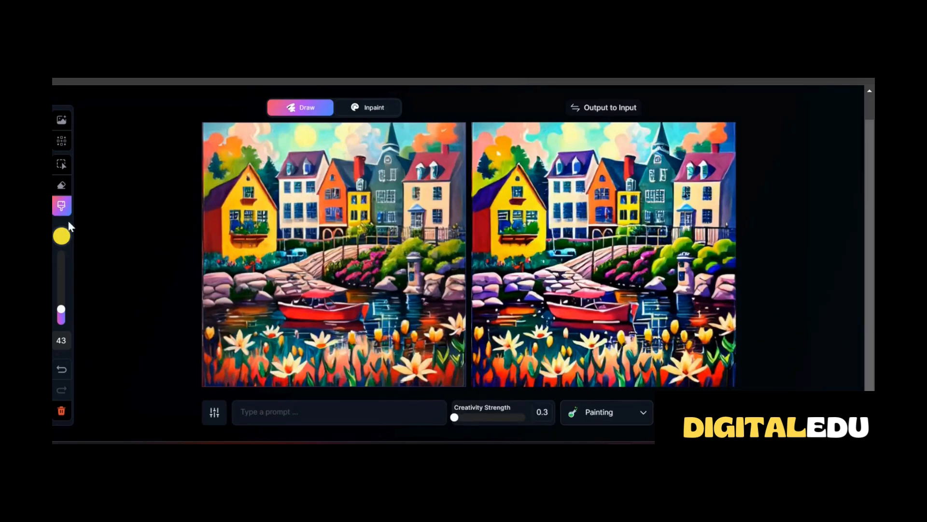
# Paint a half-transparent off-white (#ECEBDE) haze over the orange tree above the yellow house, and undo a similar stroke over the rocks
pyautogui.click(64, 232)
pyautogui.moveTo(187, 274)
pyautogui.mouseDown()
pyautogui.moveTo(108, 269)
pyautogui.moveTo(190, 269)
pyautogui.mouseUp()
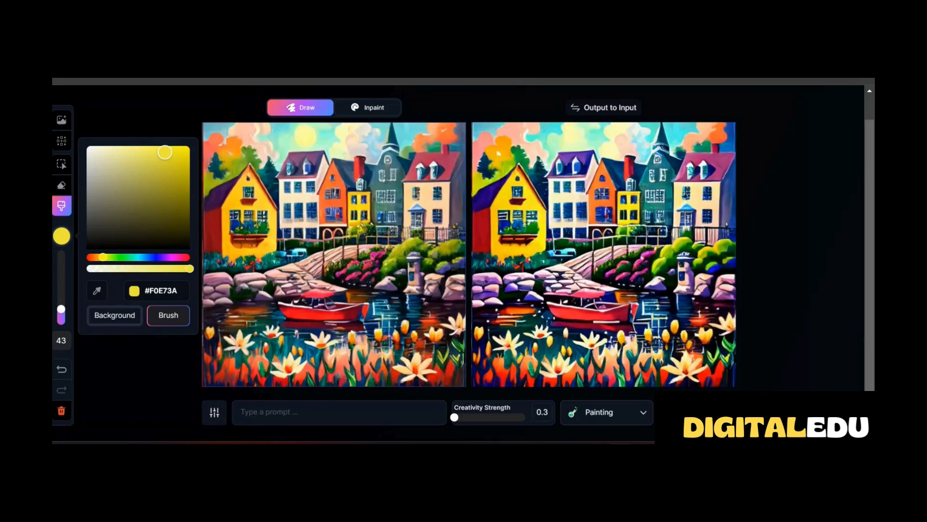
pyautogui.moveTo(163, 156); pyautogui.dragTo(94, 158)
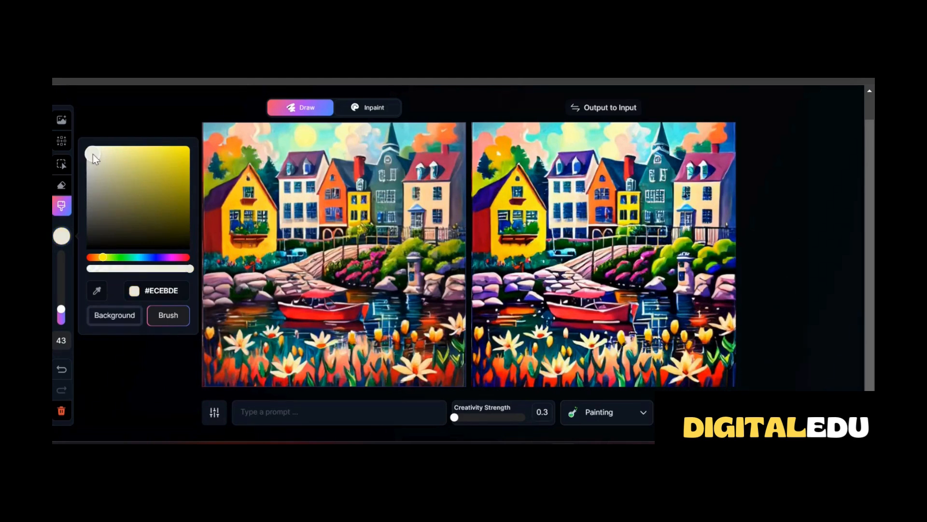
pyautogui.moveTo(186, 269); pyautogui.dragTo(136, 270)
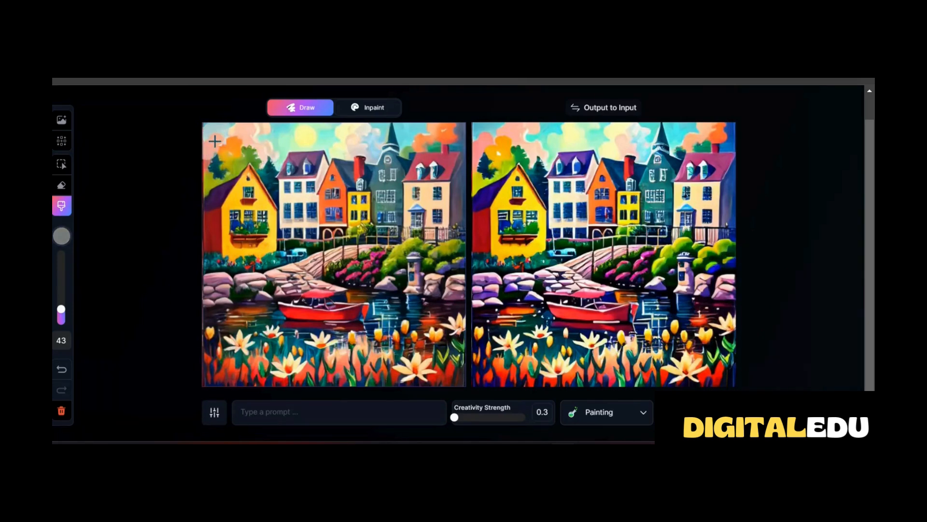
pyautogui.moveTo(241, 129)
pyautogui.mouseDown()
pyautogui.moveTo(213, 184)
pyautogui.moveTo(249, 160)
pyautogui.mouseUp()
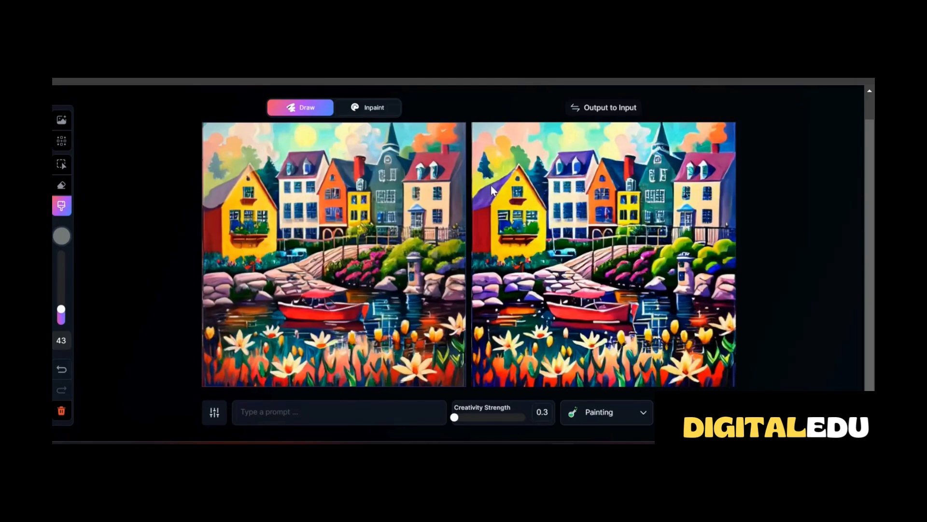
pyautogui.scroll(1, 490, 184)
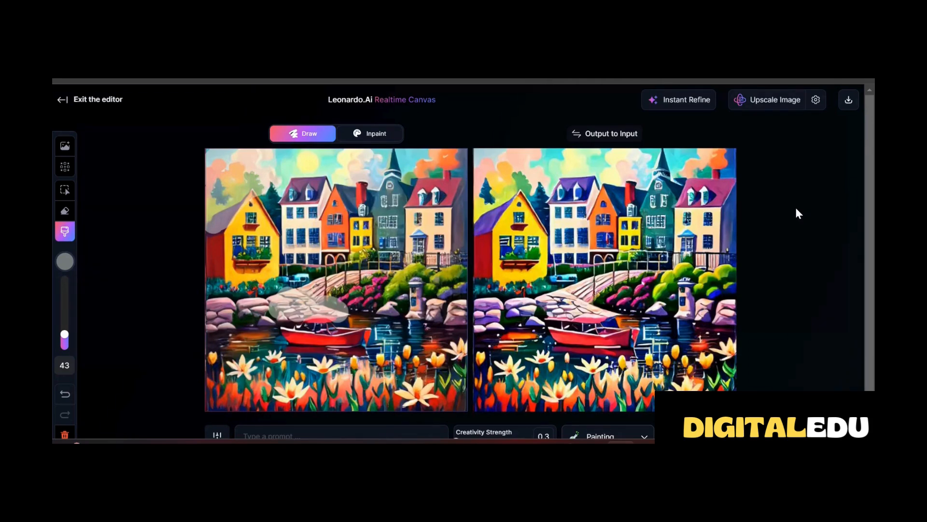
pyautogui.hotkey('ctrl', 'z')
# Switch to Inpaint mode and place a cottage garden image, enlarged to fill the entire canvas
pyautogui.click(372, 137)
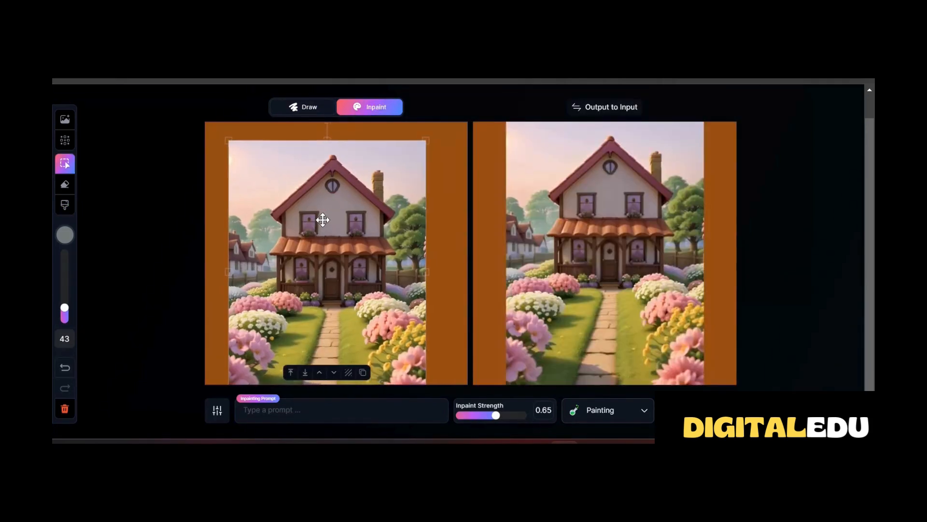
pyautogui.moveTo(321, 218); pyautogui.dragTo(298, 243)
pyautogui.moveTo(398, 169); pyautogui.dragTo(437, 145)
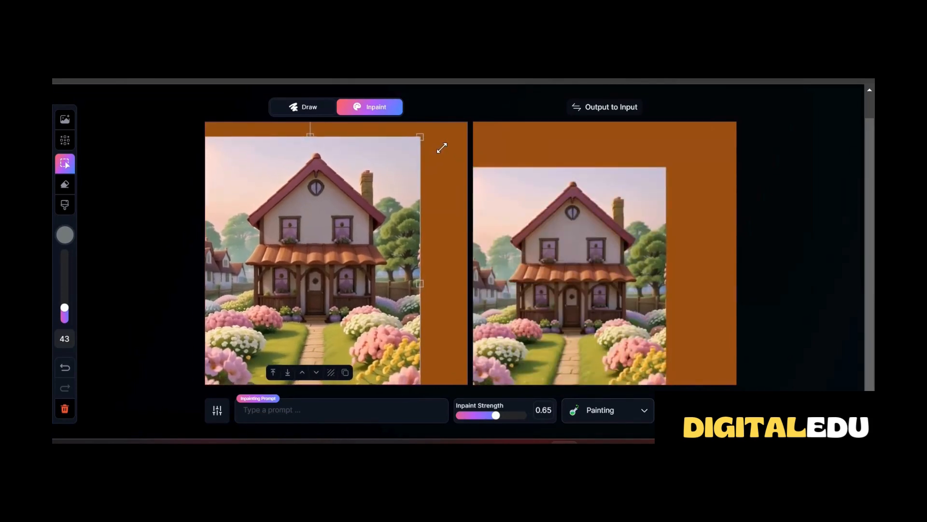
pyautogui.moveTo(344, 174); pyautogui.dragTo(344, 198)
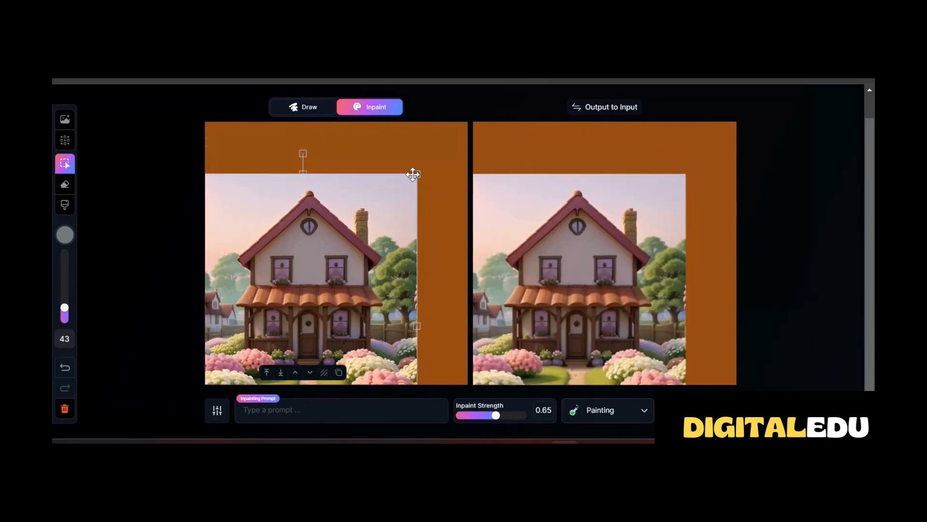
pyautogui.moveTo(414, 174); pyautogui.dragTo(467, 123)
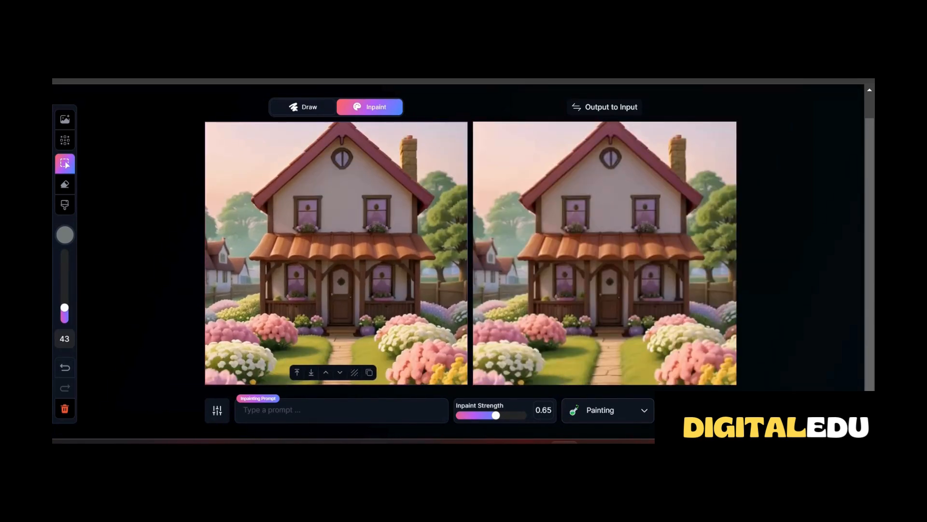
# Paint blue (#4D94DB) clouds on both sides of the cottage roof with a size 43 brush, trying inpaint strength 1 before returning it to 0.65
pyautogui.hotkey('ctrl', 'z')
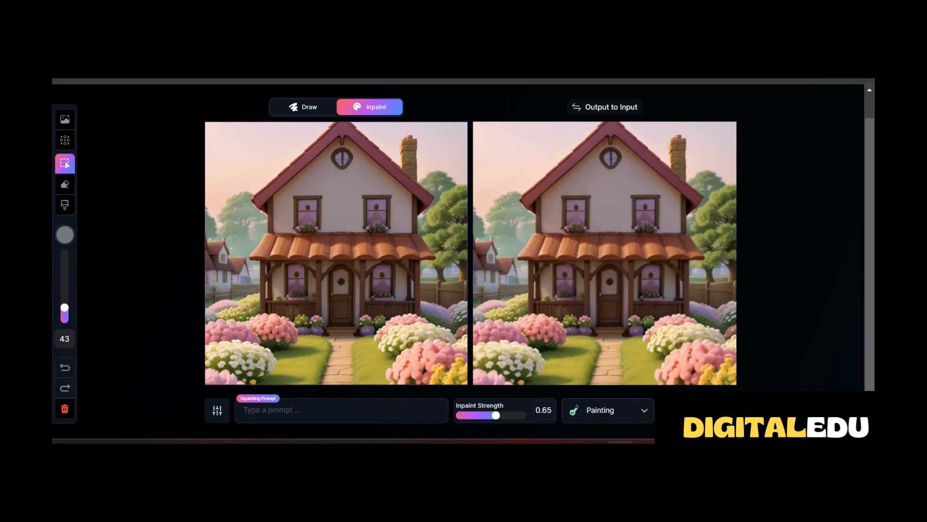
pyautogui.click(65, 235)
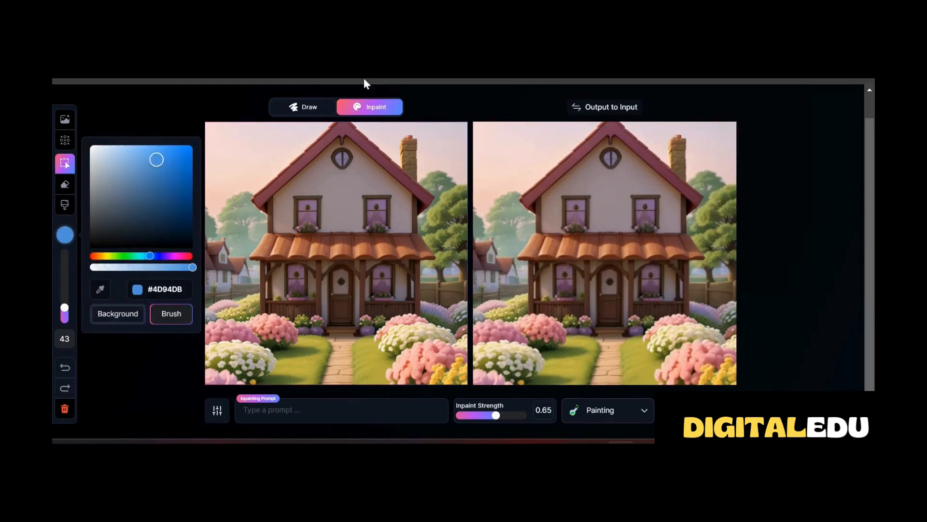
pyautogui.moveTo(232, 137)
pyautogui.mouseDown()
pyautogui.moveTo(216, 145)
pyautogui.moveTo(273, 140)
pyautogui.moveTo(260, 154)
pyautogui.mouseUp()
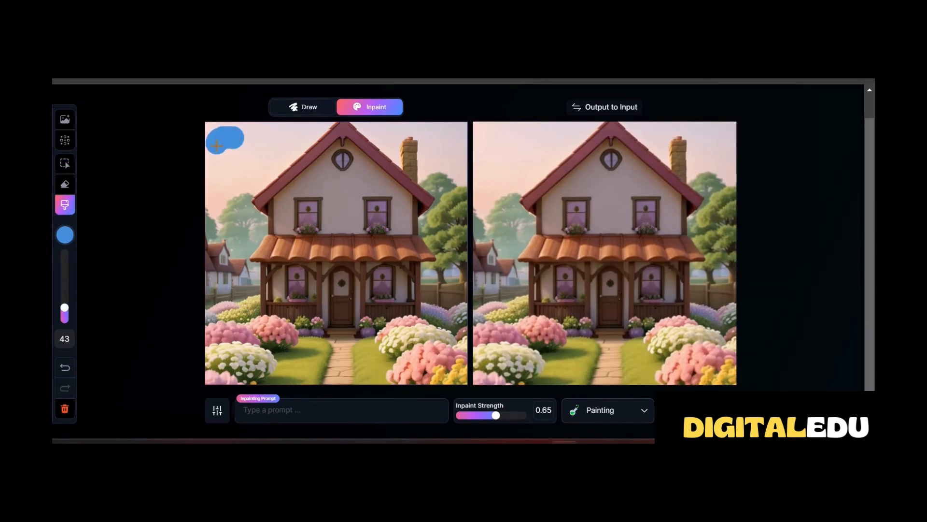
pyautogui.moveTo(437, 132)
pyautogui.mouseDown()
pyautogui.moveTo(442, 152)
pyautogui.moveTo(454, 131)
pyautogui.mouseUp()
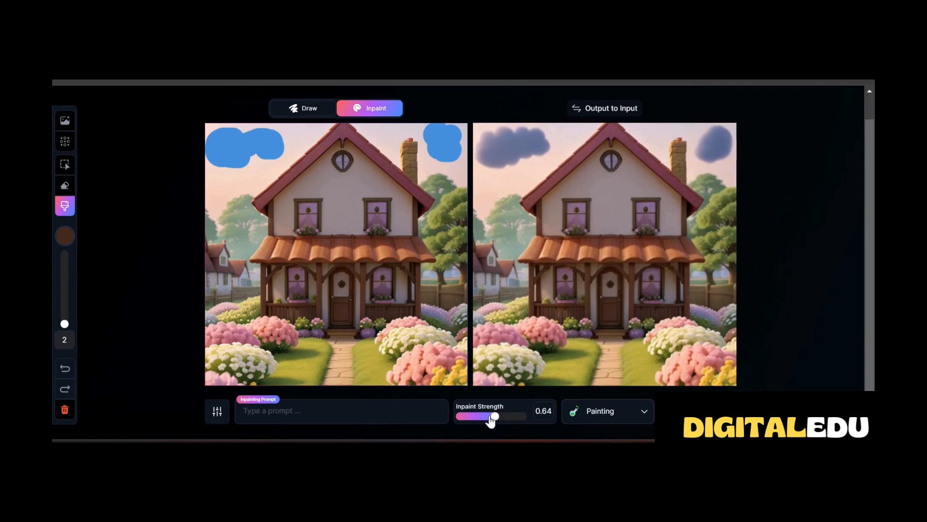
pyautogui.moveTo(491, 415); pyautogui.dragTo(535, 425)
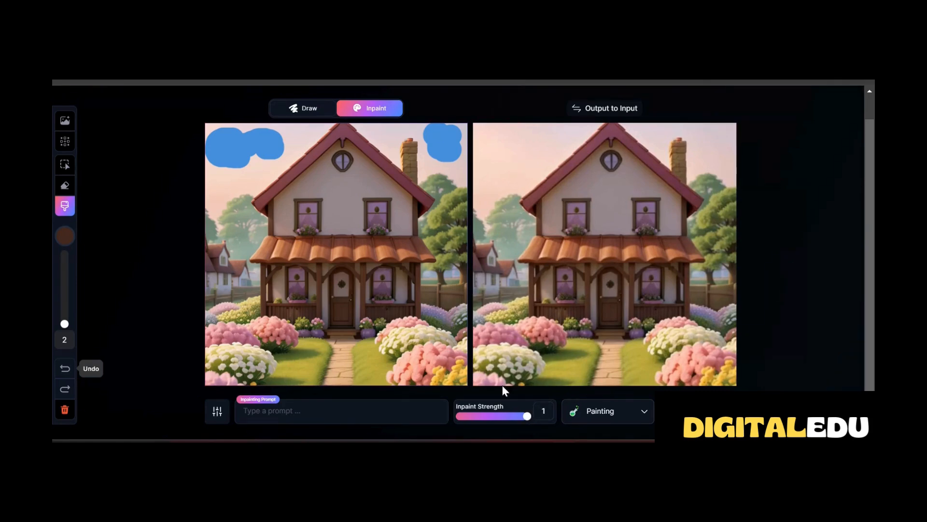
pyautogui.moveTo(526, 416); pyautogui.dragTo(498, 425)
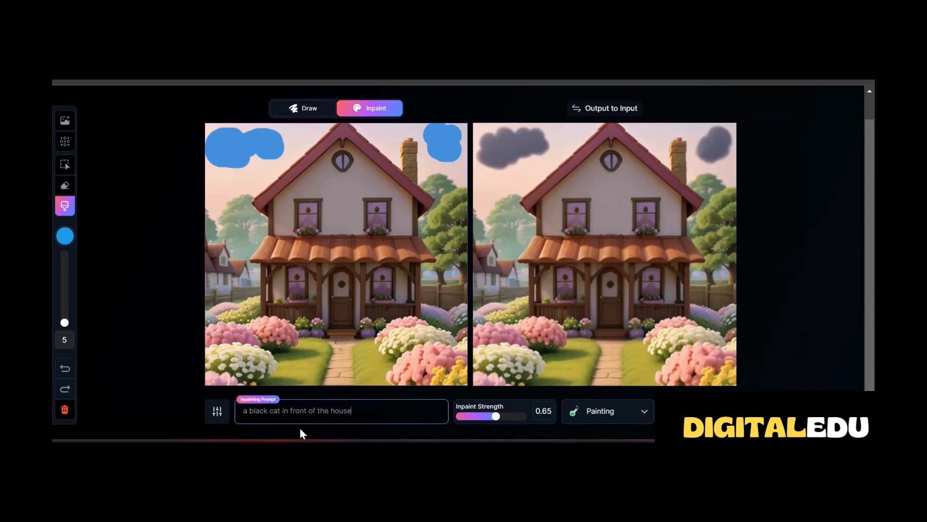
# For the prompt "a black cat in front of the house", paint a black (#000000) cat shape on the path by the door with a size 12 brush
pyautogui.click(65, 236)
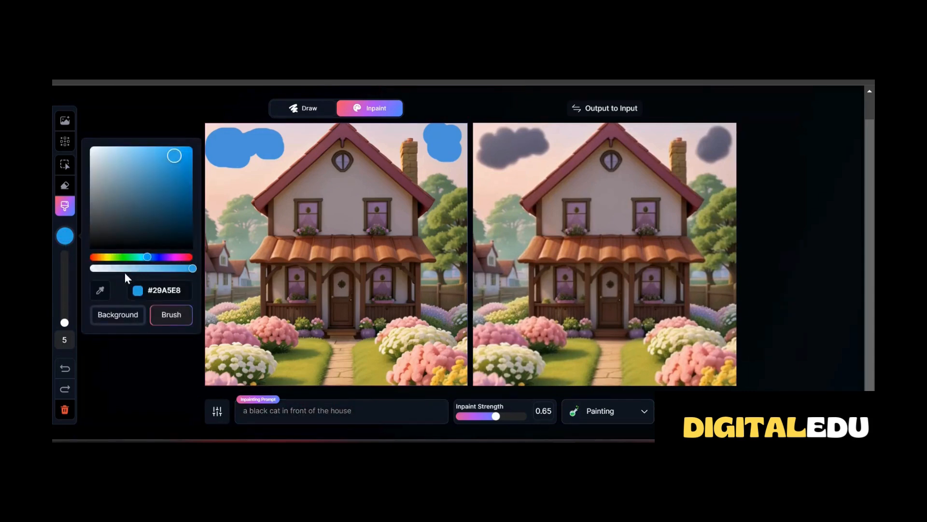
pyautogui.moveTo(164, 200); pyautogui.dragTo(127, 255)
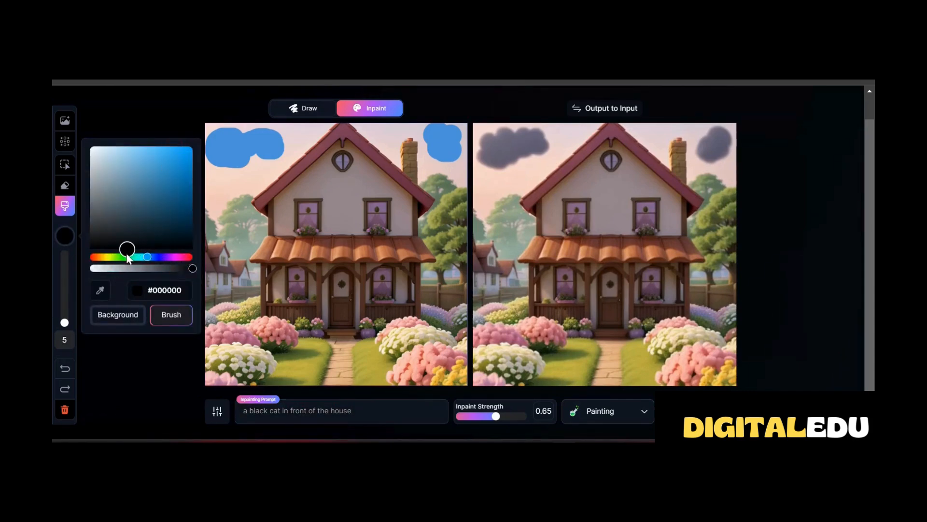
pyautogui.moveTo(65, 322); pyautogui.dragTo(65, 320)
pyautogui.moveTo(344, 330); pyautogui.dragTo(335, 355)
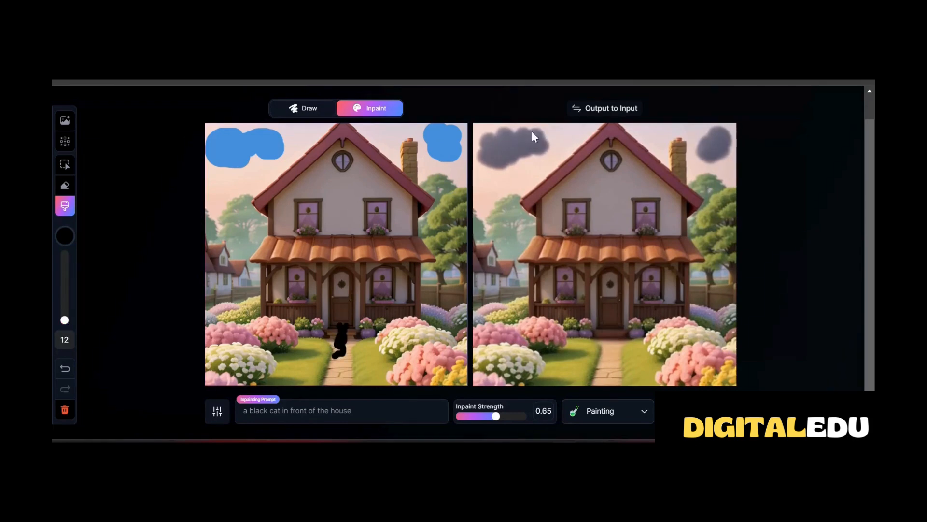
# Lower the inpaint strength to 0.59 and raise the guidance to 3.6 for the cat inpainting
pyautogui.moveTo(496, 416); pyautogui.dragTo(491, 416)
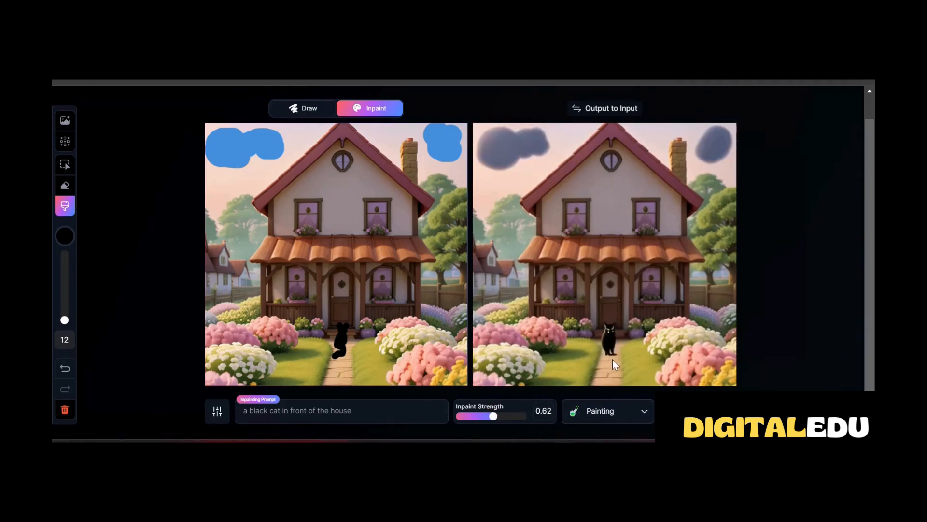
pyautogui.click(216, 419)
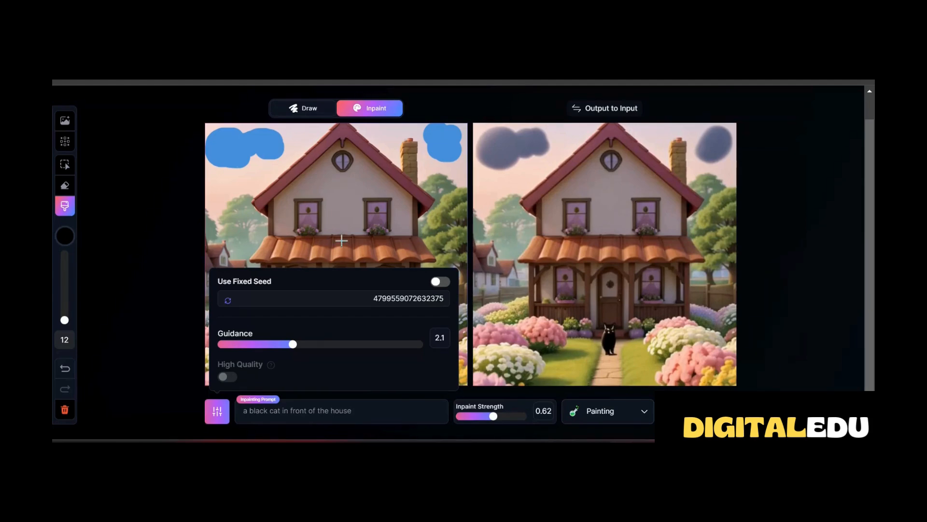
pyautogui.moveTo(294, 344); pyautogui.dragTo(396, 345)
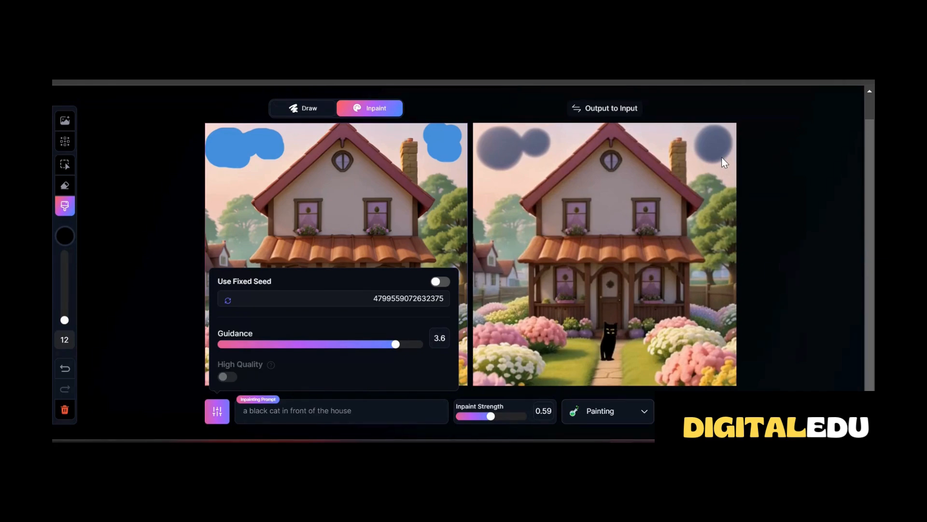
# Apply Instant Refine to the inpainted cottage output and inspect the refined image
pyautogui.scroll(1, 721, 158)
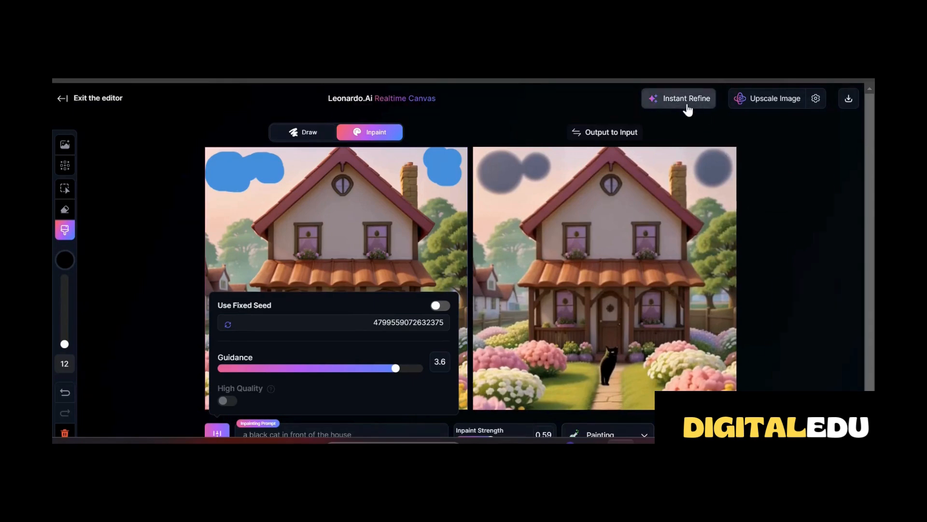
pyautogui.scroll(-1, 650, 334)
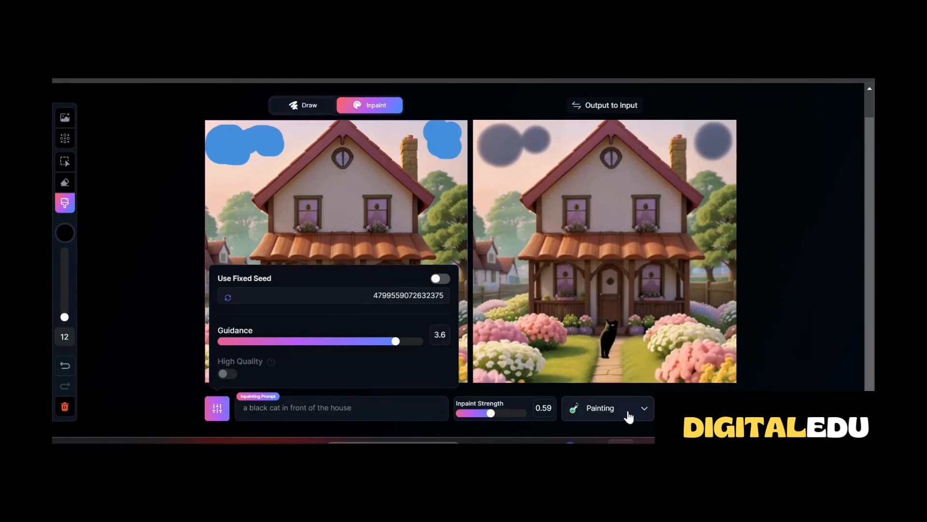
pyautogui.scroll(1, 628, 415)
pyautogui.click(686, 96)
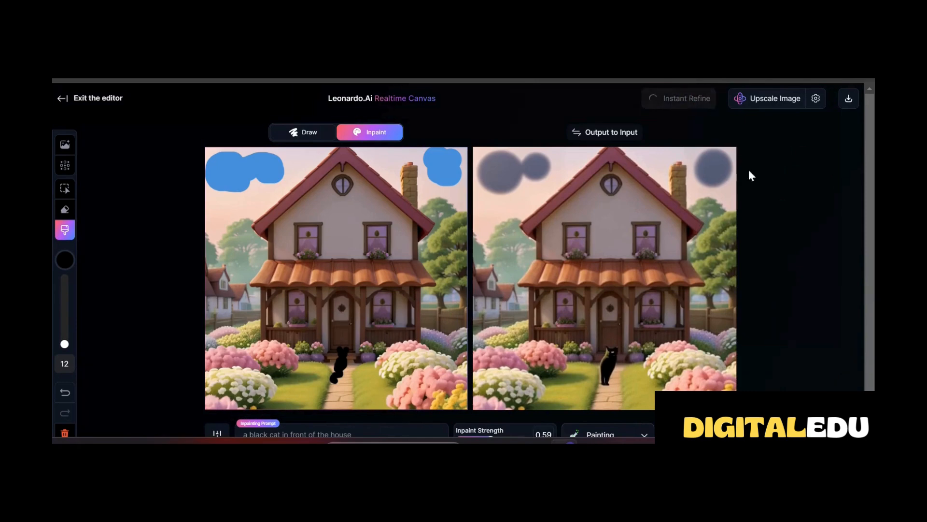
pyautogui.scroll(-1, 734, 284)
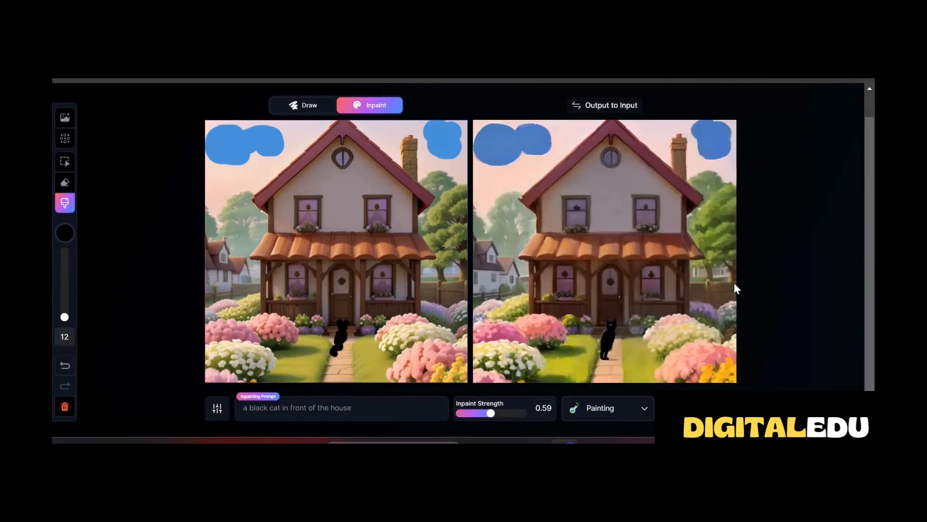
pyautogui.scroll(1, 821, 231)
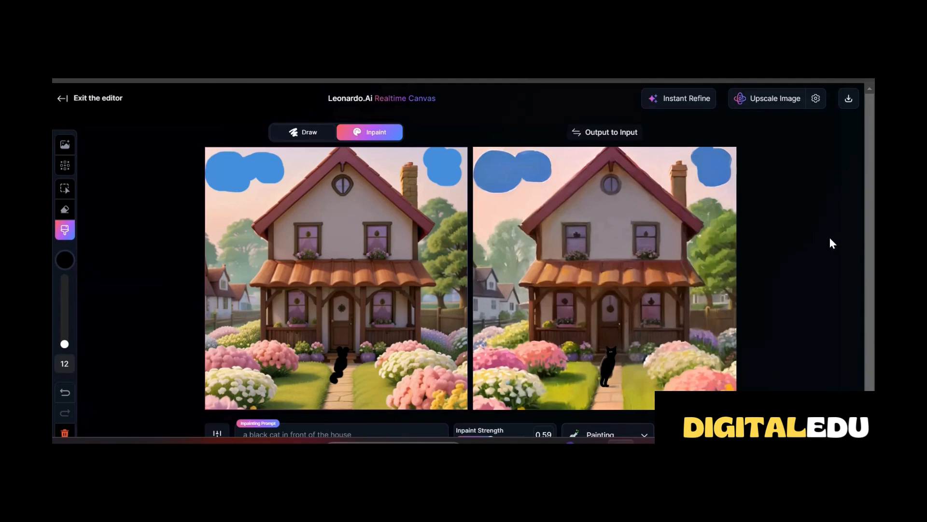
pyautogui.scroll(-1, 752, 335)
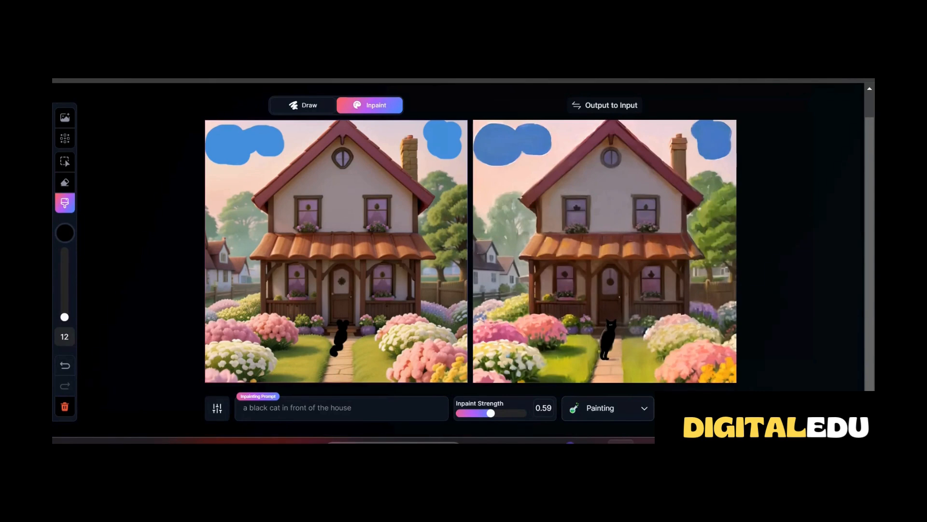
# Open Realtime Generation and generate an image from the prompt "a dog" in the Photography style
pyautogui.click(695, 408)
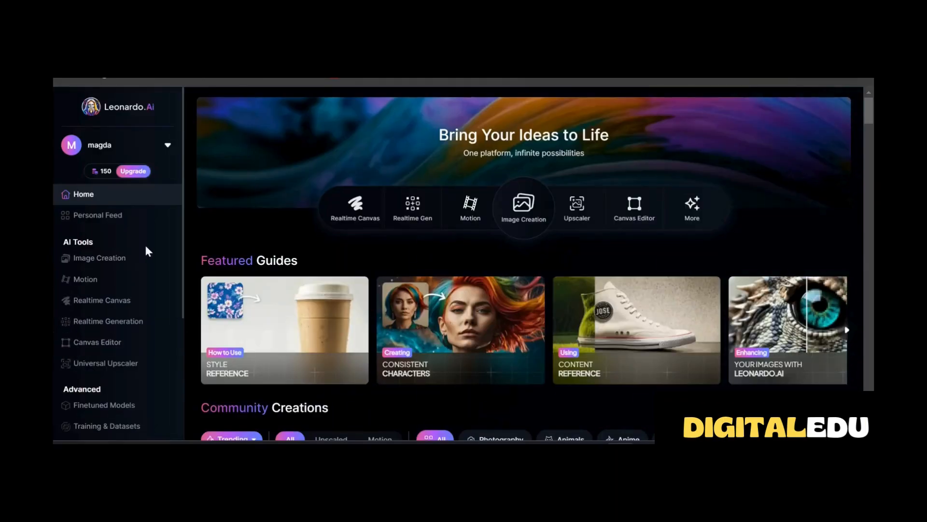
pyautogui.click(103, 318)
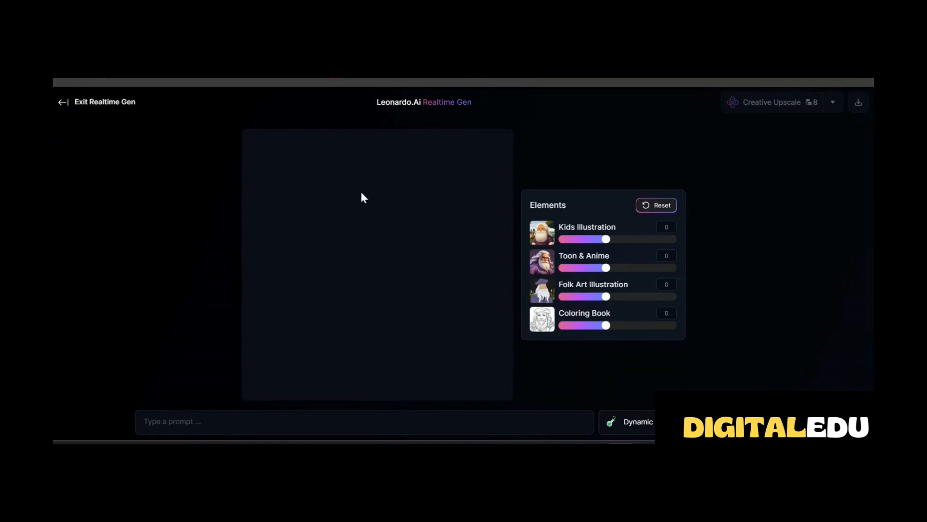
pyautogui.click(153, 425)
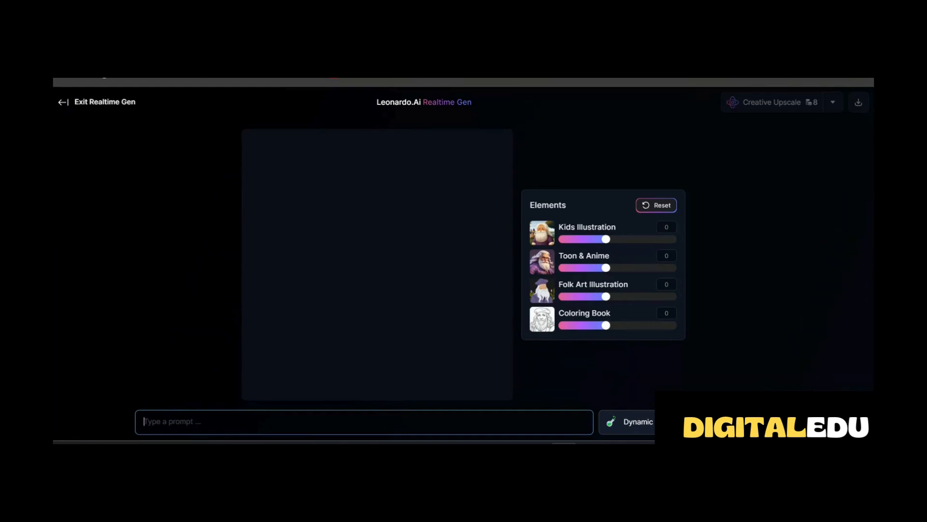
pyautogui.click(628, 421)
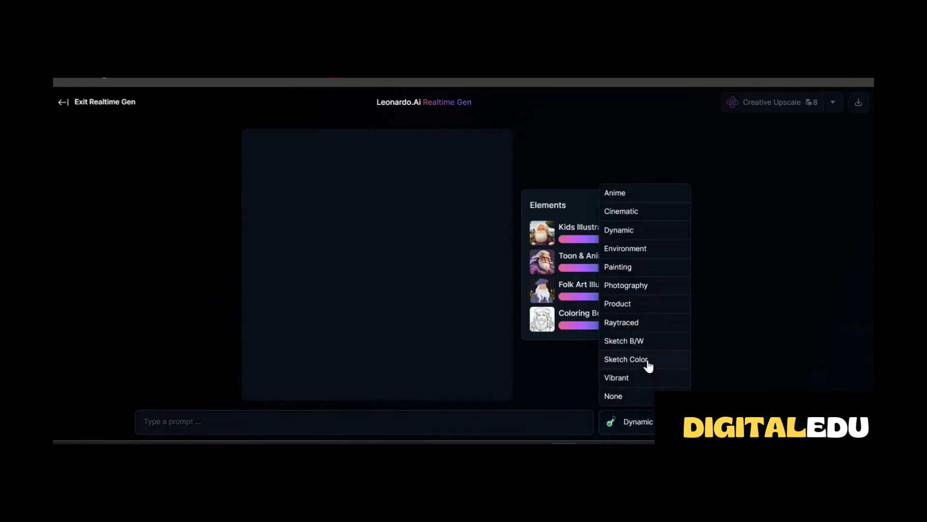
pyautogui.click(644, 120)
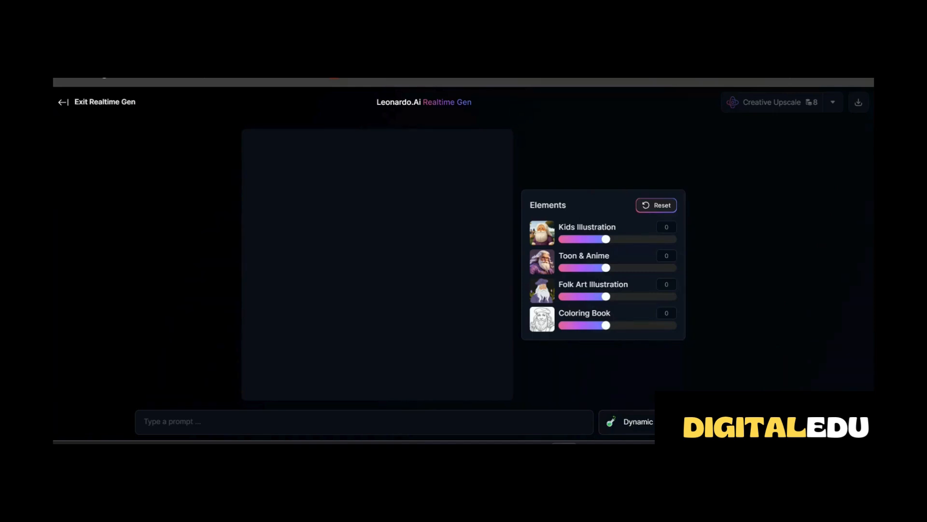
pyautogui.click(725, 421)
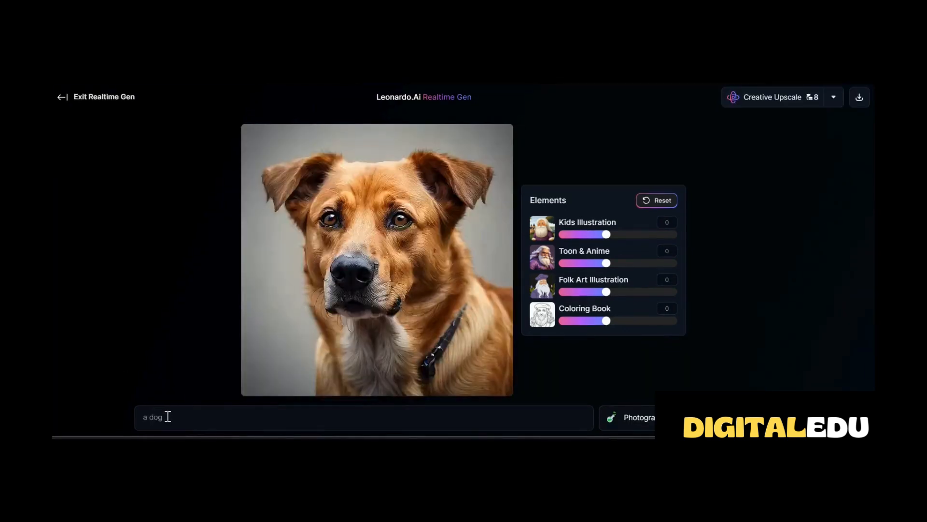
pyautogui.click(162, 418)
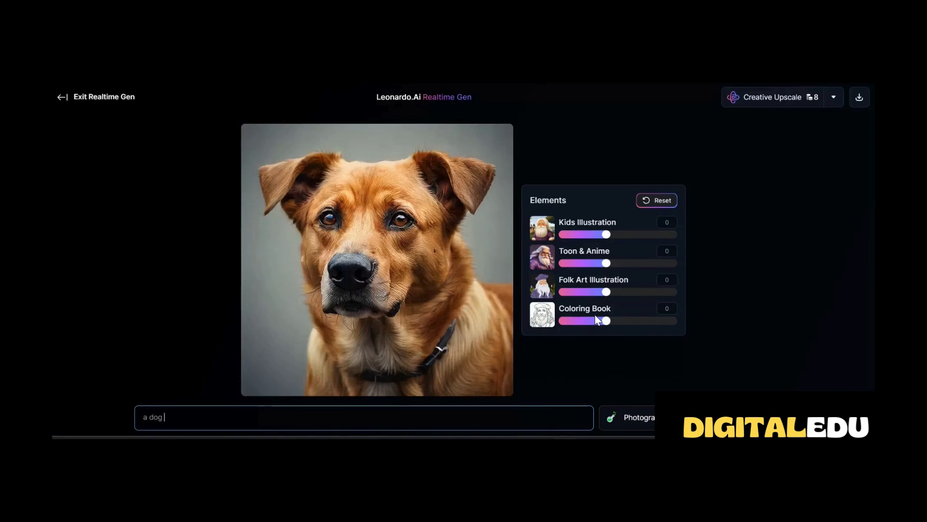
# Try the Coloring Book element at 1.5 and 0.5, combine it at 0.2 with Toon & Anime at 0.4, and reset all elements
pyautogui.moveTo(608, 234)
pyautogui.mouseDown()
pyautogui.moveTo(660, 236)
pyautogui.moveTo(606, 236)
pyautogui.mouseUp()
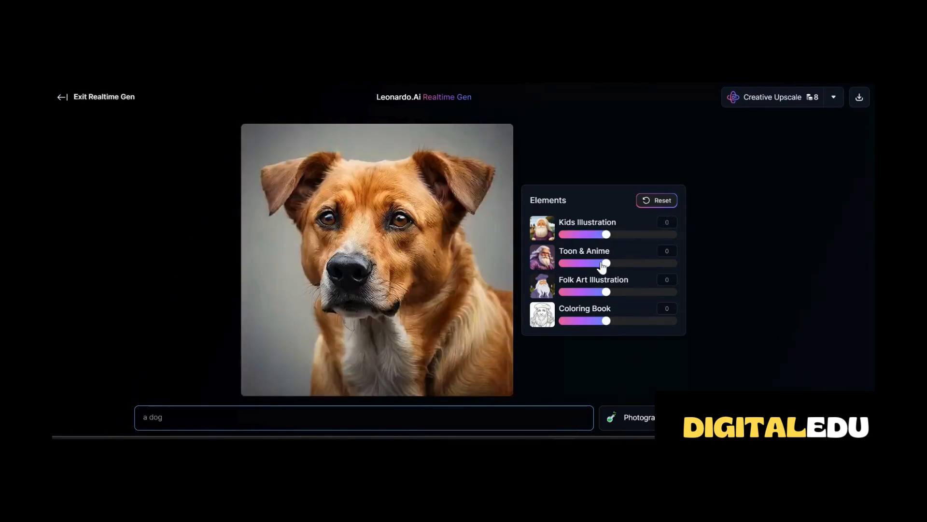
pyautogui.moveTo(606, 263)
pyautogui.mouseDown()
pyautogui.moveTo(649, 264)
pyautogui.moveTo(606, 263)
pyautogui.moveTo(615, 293)
pyautogui.moveTo(651, 293)
pyautogui.moveTo(607, 292)
pyautogui.moveTo(615, 322)
pyautogui.moveTo(677, 322)
pyautogui.mouseUp()
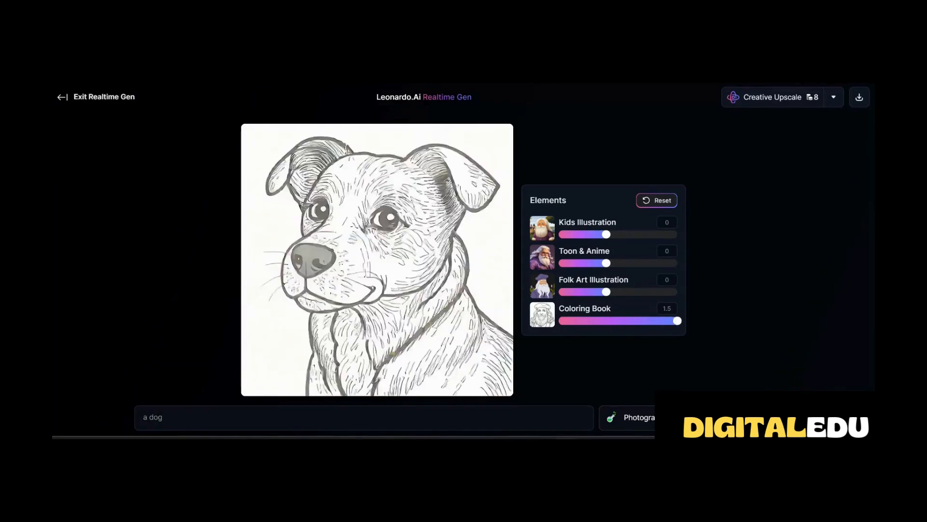
pyautogui.moveTo(677, 322); pyautogui.dragTo(630, 323)
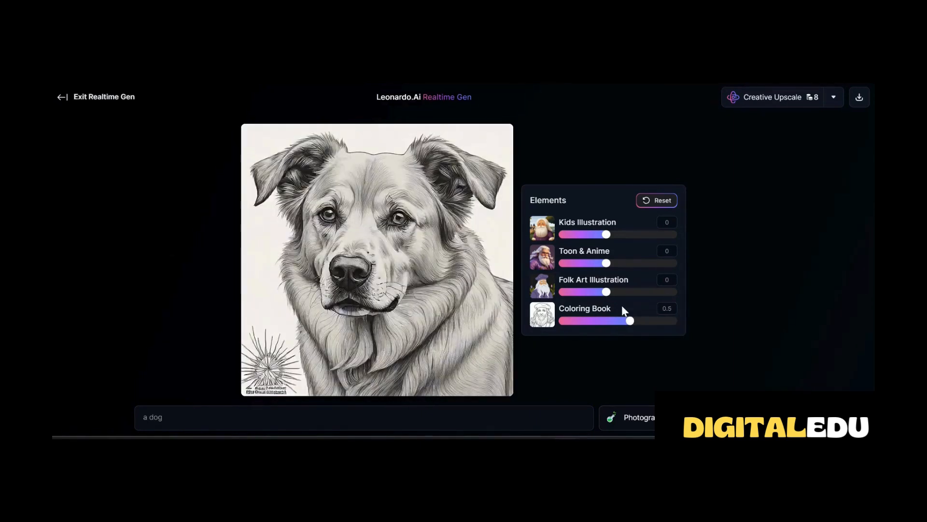
pyautogui.moveTo(607, 263); pyautogui.dragTo(628, 259)
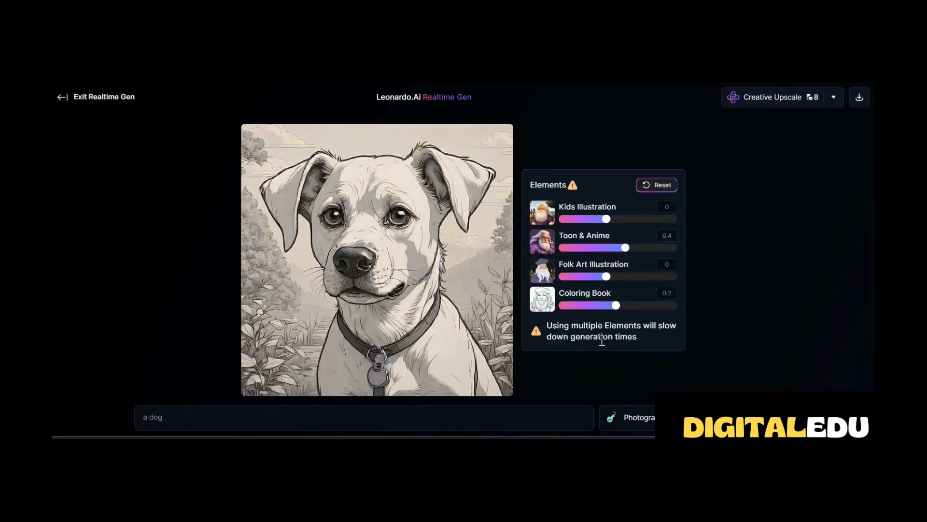
pyautogui.click(646, 186)
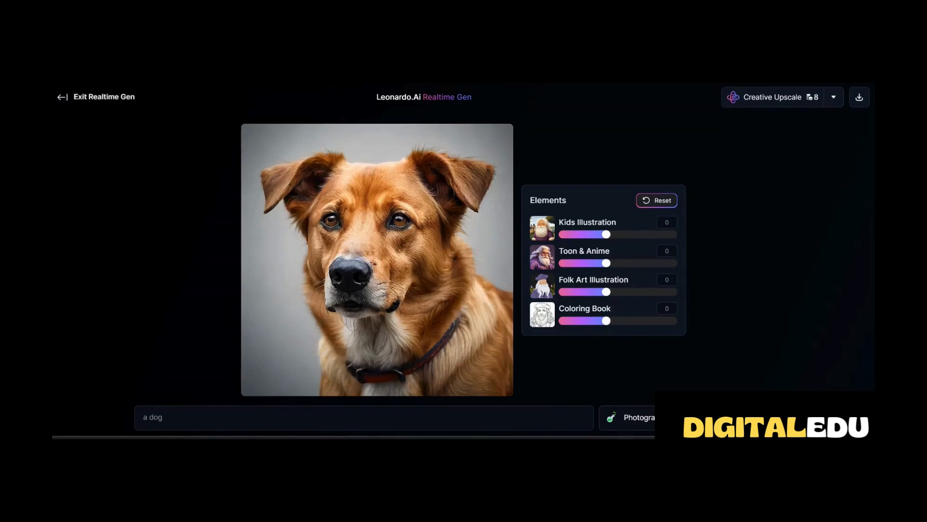
# Review the Normal and Creative upscale modes available for the dog image
pyautogui.click(835, 104)
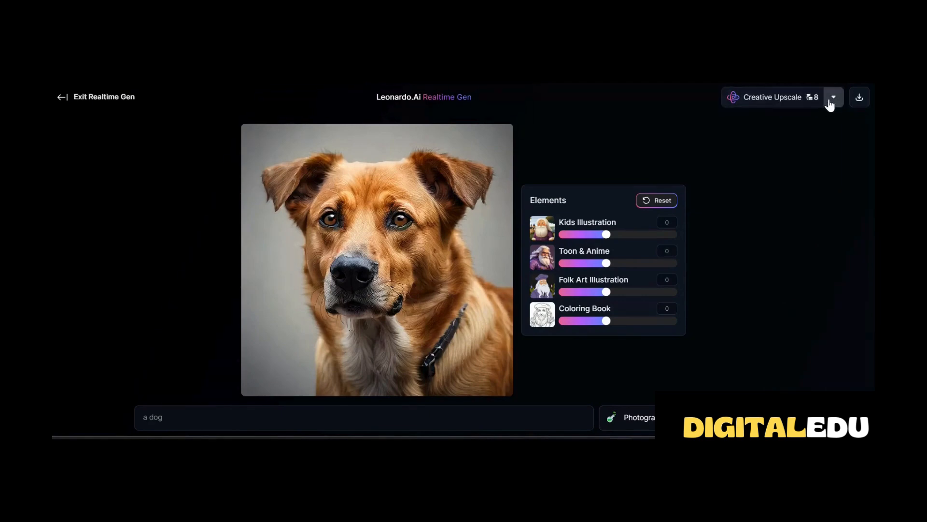
pyautogui.click(832, 100)
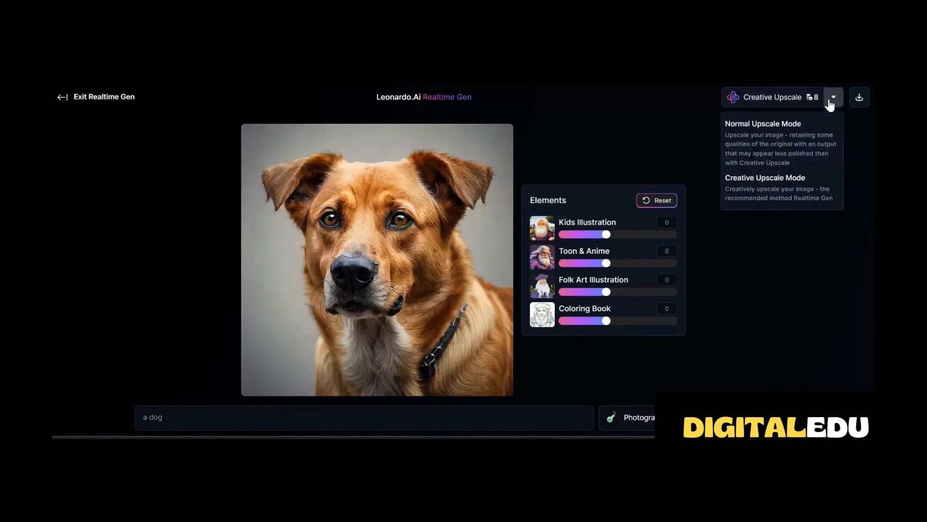
pyautogui.click(769, 145)
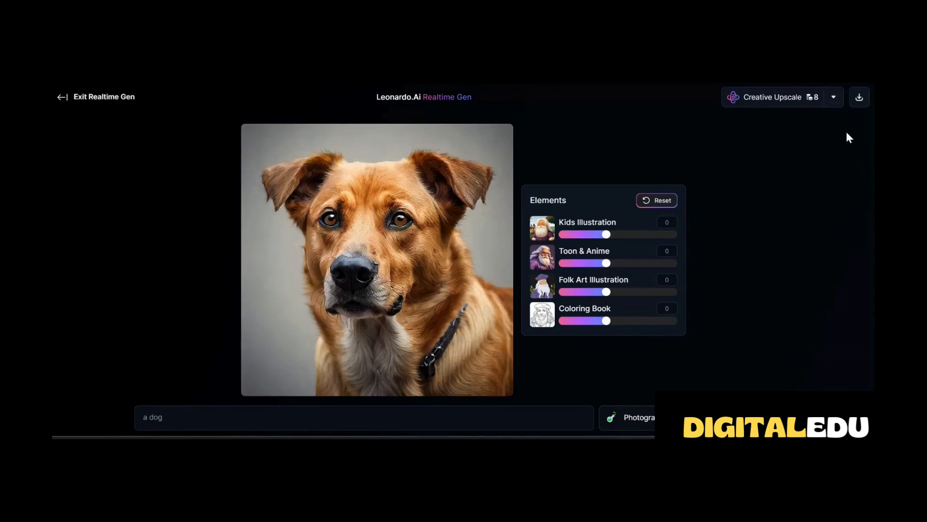